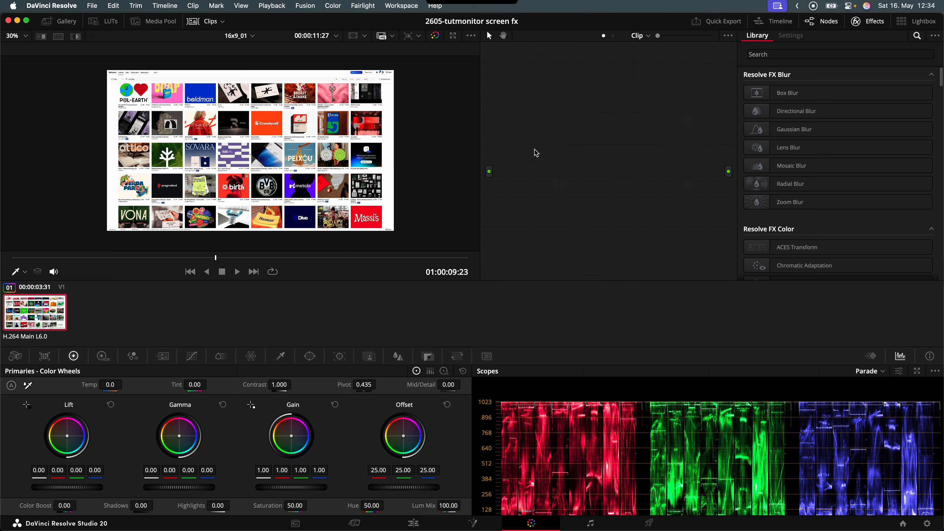
Build a chain of seven serial corrector nodes in the empty node graph
mouse_move(606, 178)
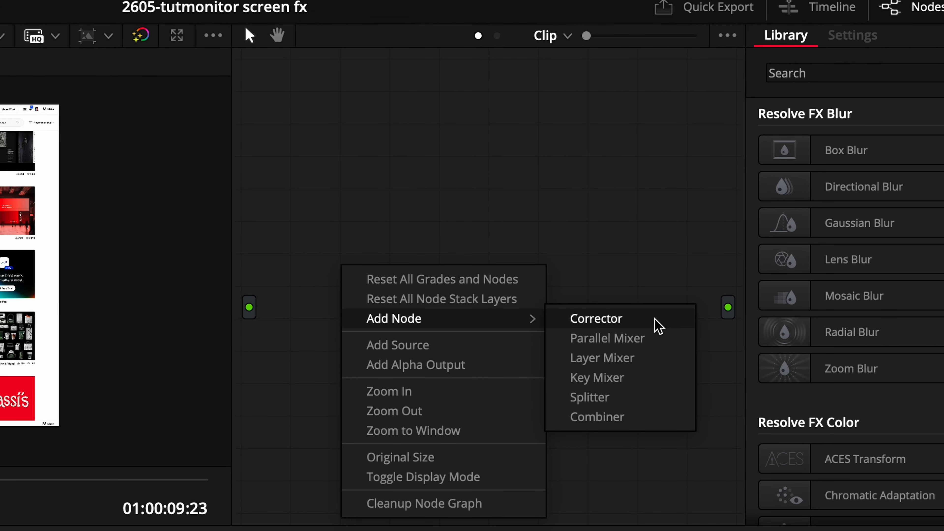
click(665, 320)
key(alt+s)
key(alt+s)
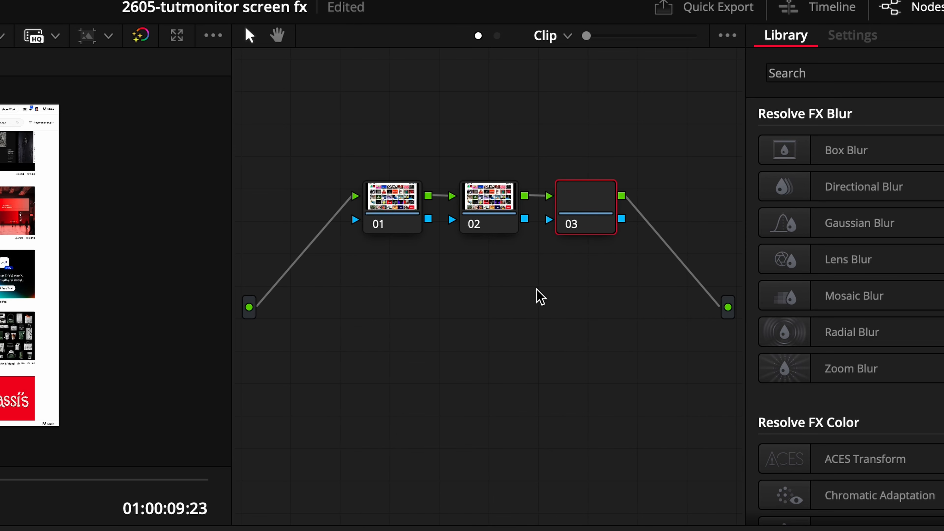
key(alt+s)
key(alt+s)
key(alt+s)
key(alt+s)
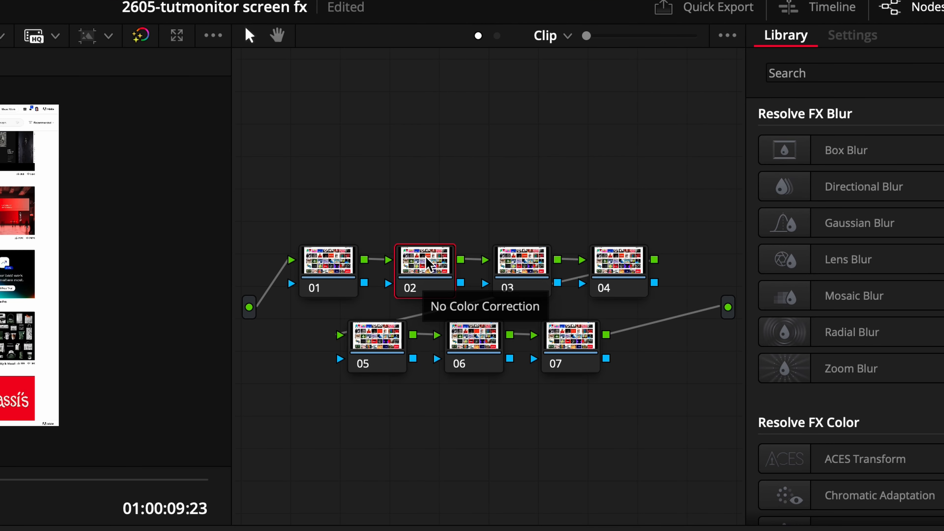
Label the second node SCAN
right_click(581, 156)
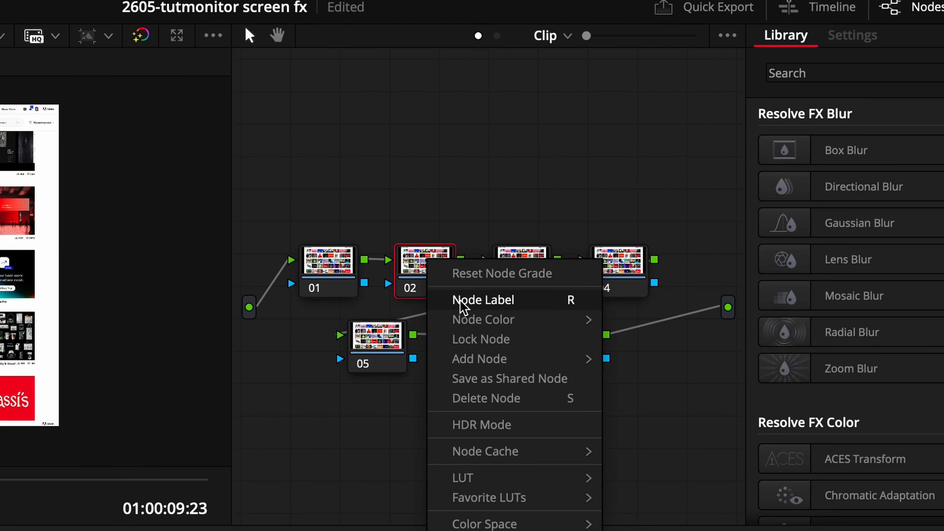
click(545, 303)
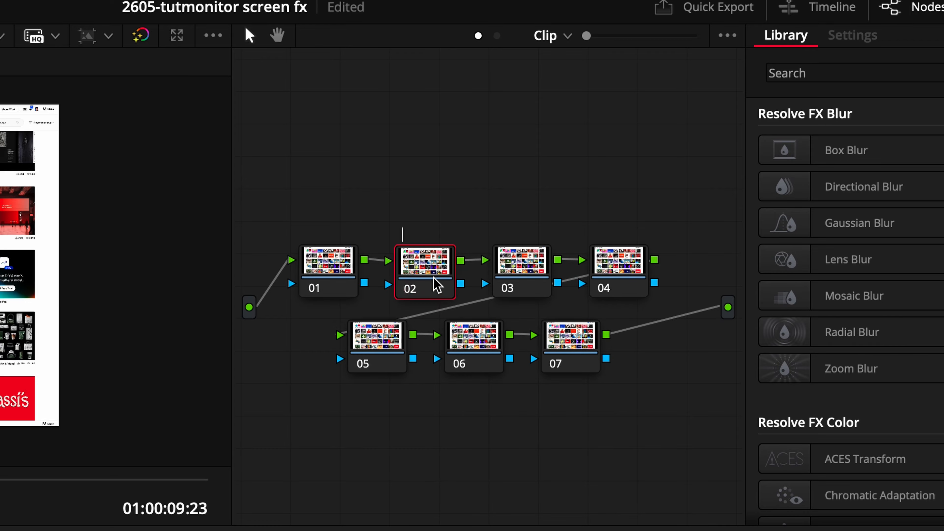
text(SCAN)
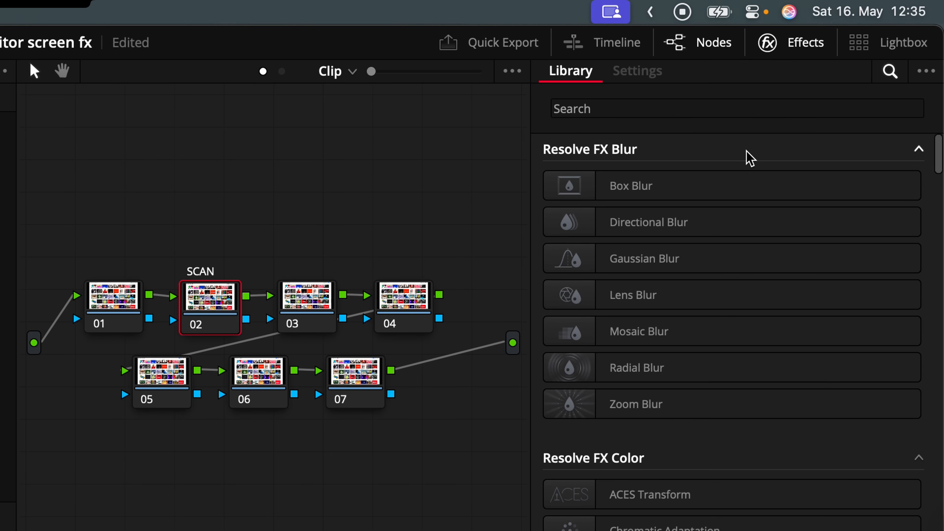
Find the Scanlines effect, apply it to the SCAN node and check the image at full screen
click(815, 52)
click(606, 103)
text(scan)
drag(632, 186, 211, 309)
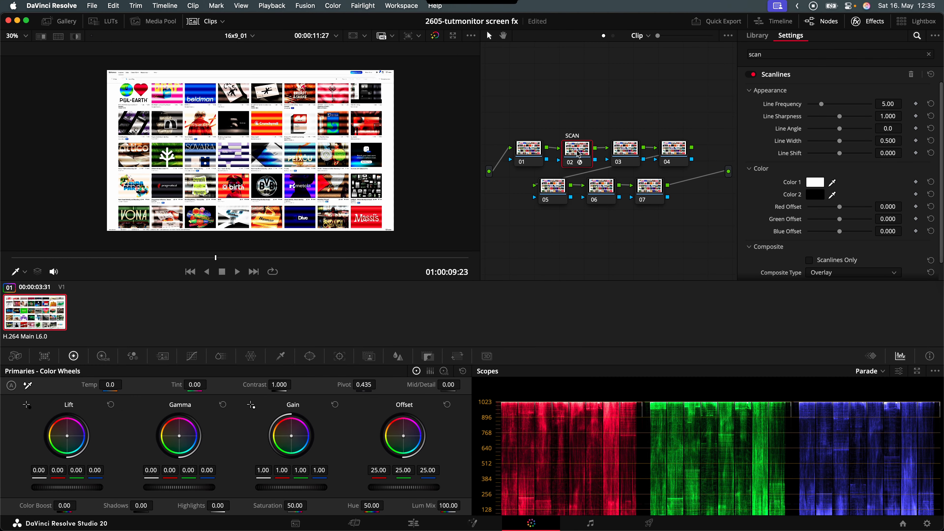
key(shift+super+f)
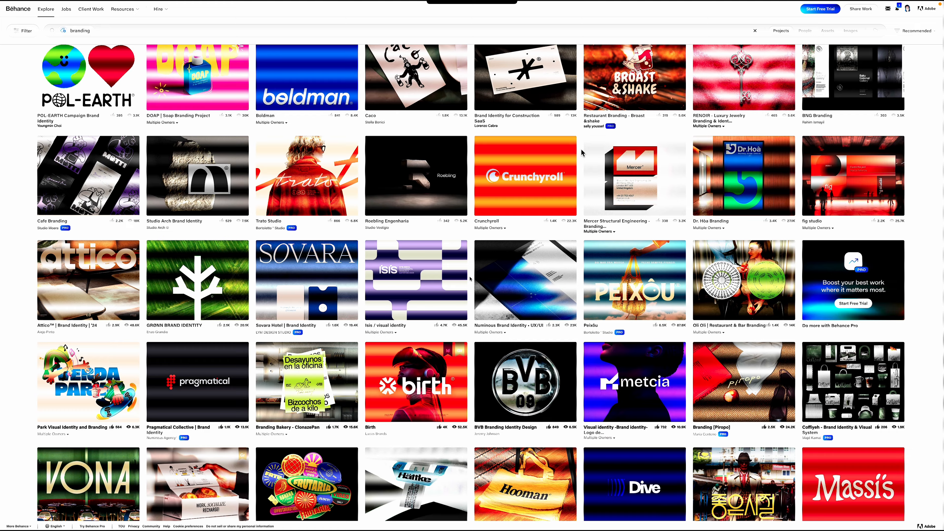
key(shift+super+f)
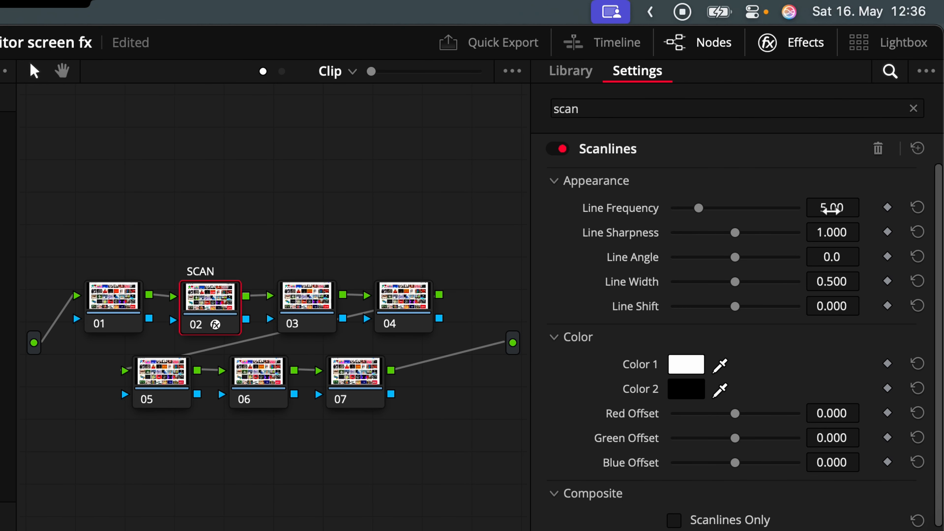
Raise the line frequency of the Scanlines effect to 15.49 and look over its remaining settings
drag(885, 102, 906, 103)
drag(867, 206, 803, 206)
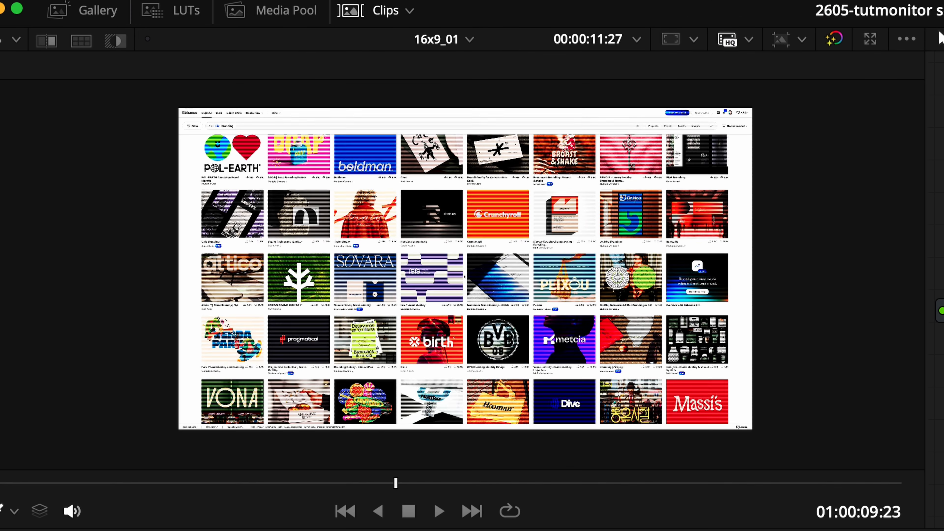
drag(833, 110, 892, 110)
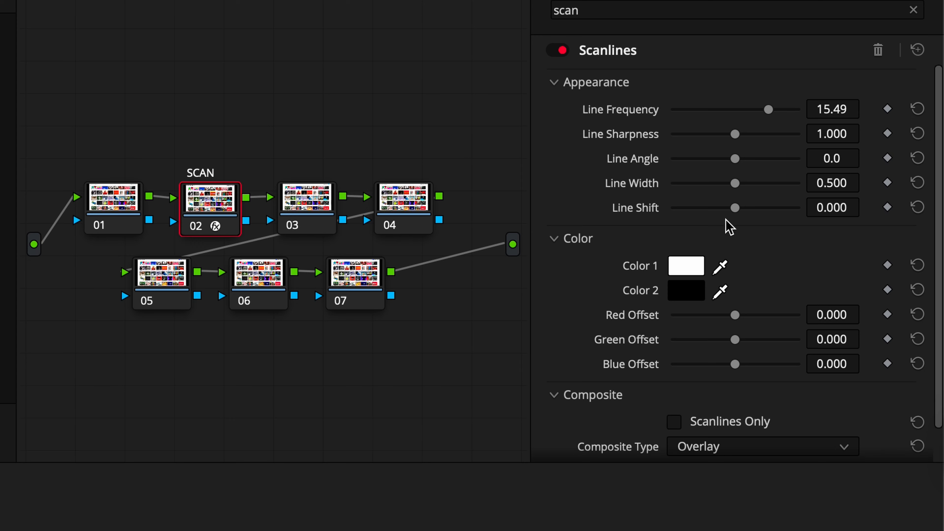
scroll(593, 336, down, 2)
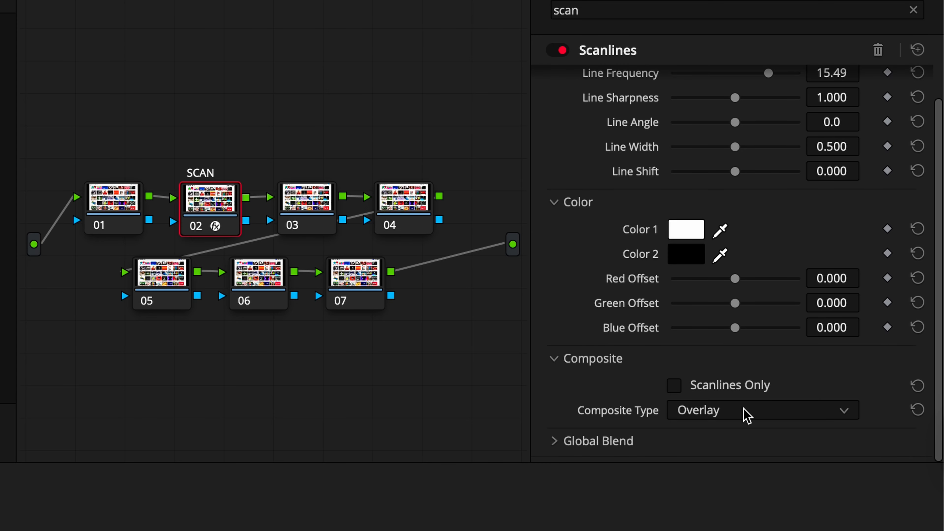
scroll(577, 201, up, 2)
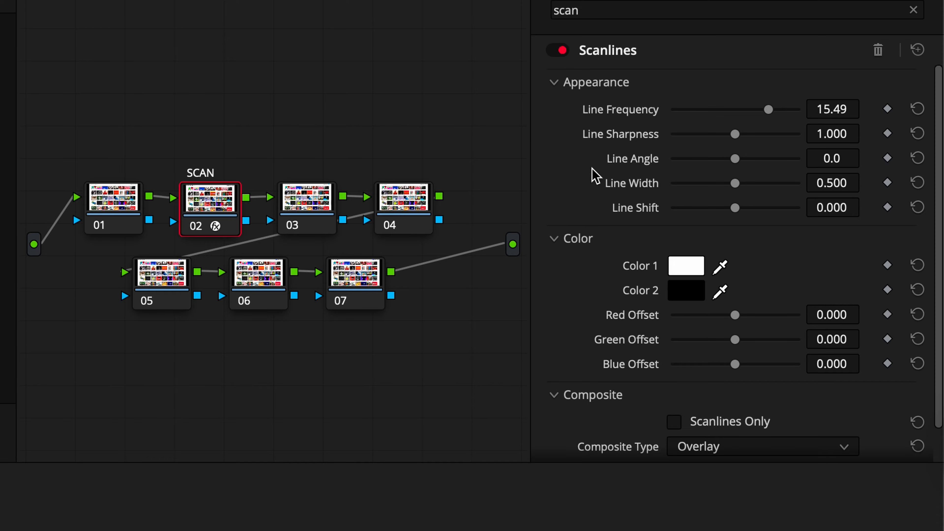
Set the line frequency of the Scanlines effect to 25 and inspect the lines up close in the image
click(843, 108)
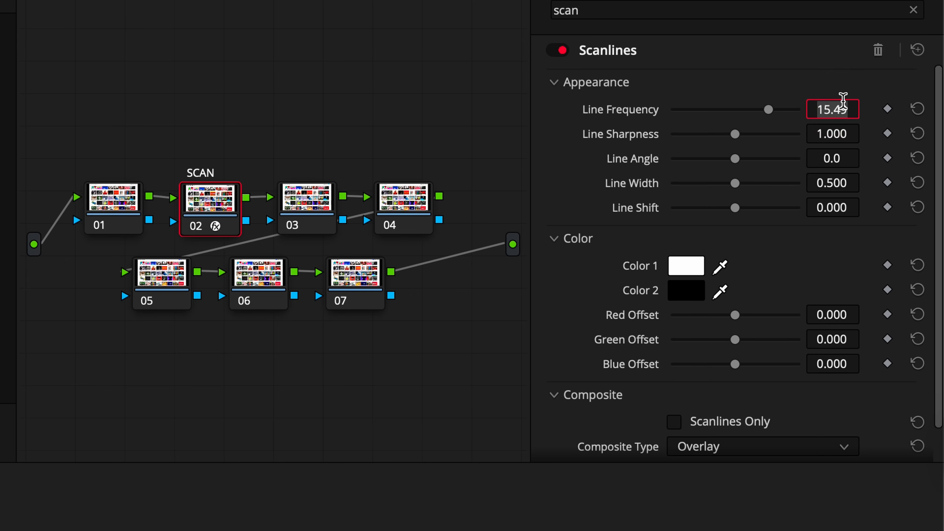
text(25)
key(Return)
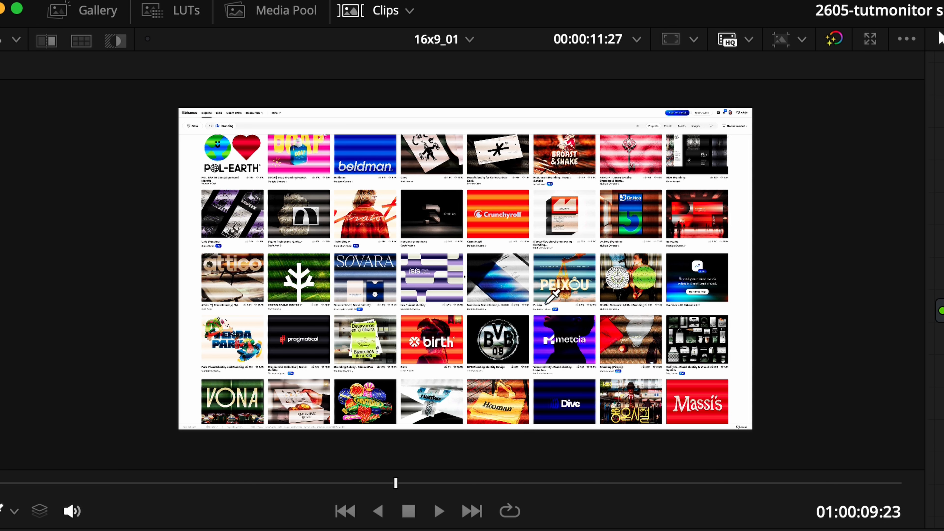
scroll(546, 302, up, 10)
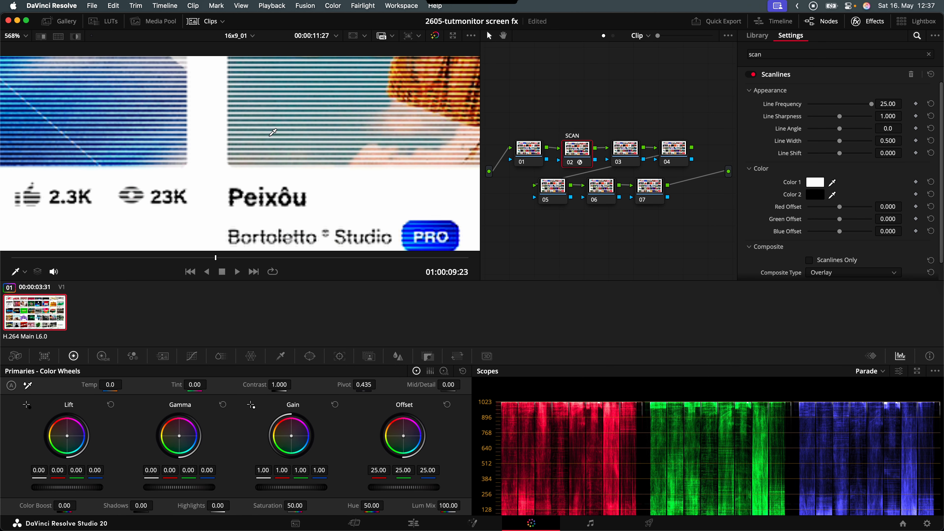
drag(507, 244, 655, 241)
drag(346, 137, 351, 128)
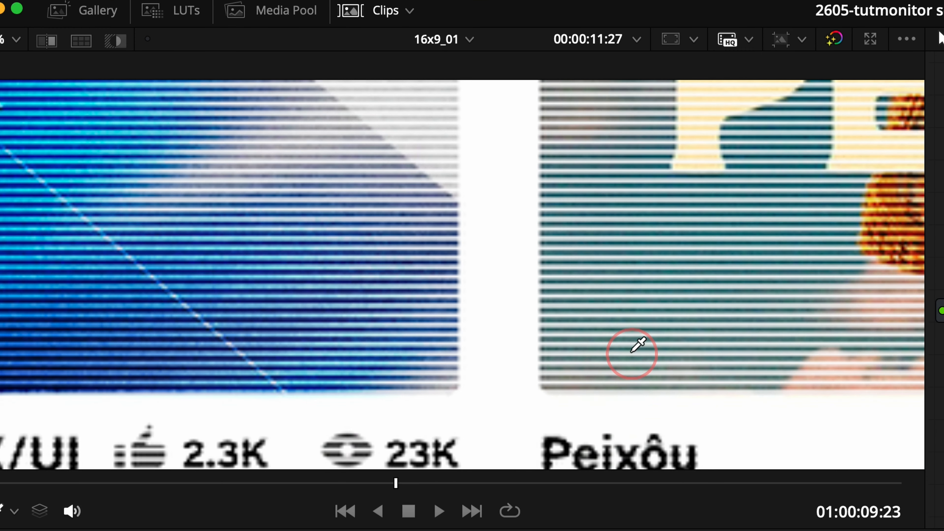
drag(631, 352, 627, 366)
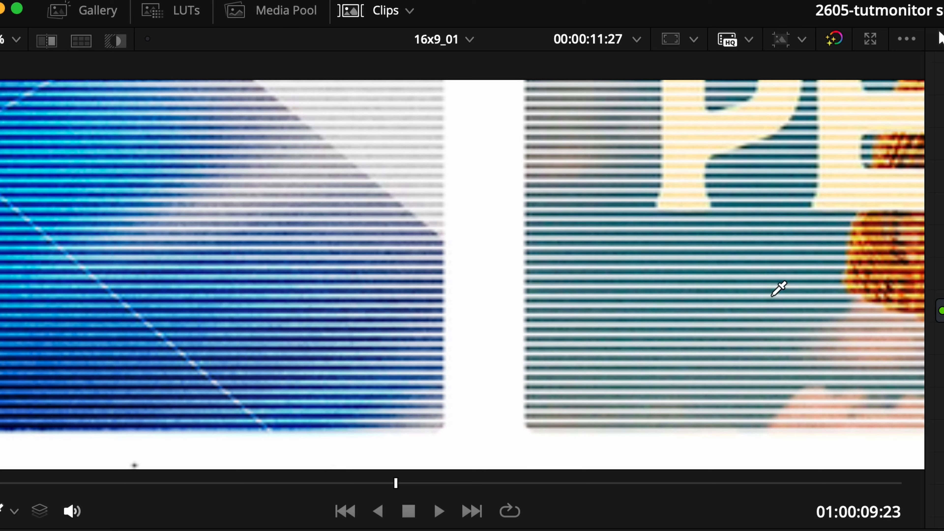
scroll(807, 233, down, 3)
scroll(534, 337, up, 4)
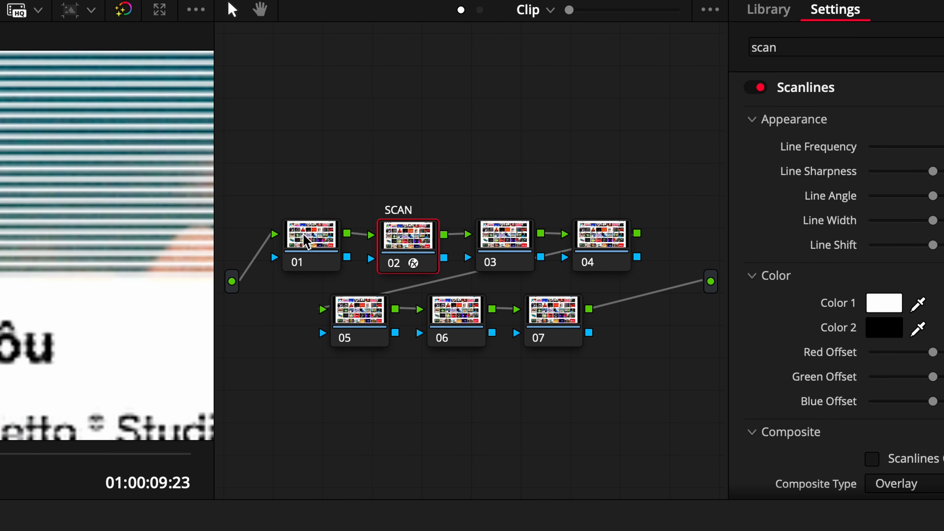
Label the first node CONTR and slightly lower the white point of its custom curve
click(305, 240)
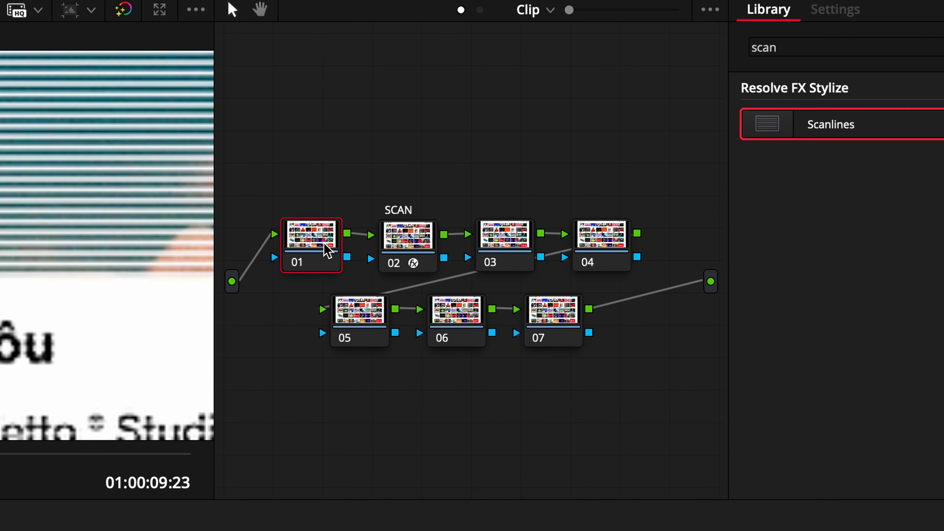
text(CONTR)
key(Return)
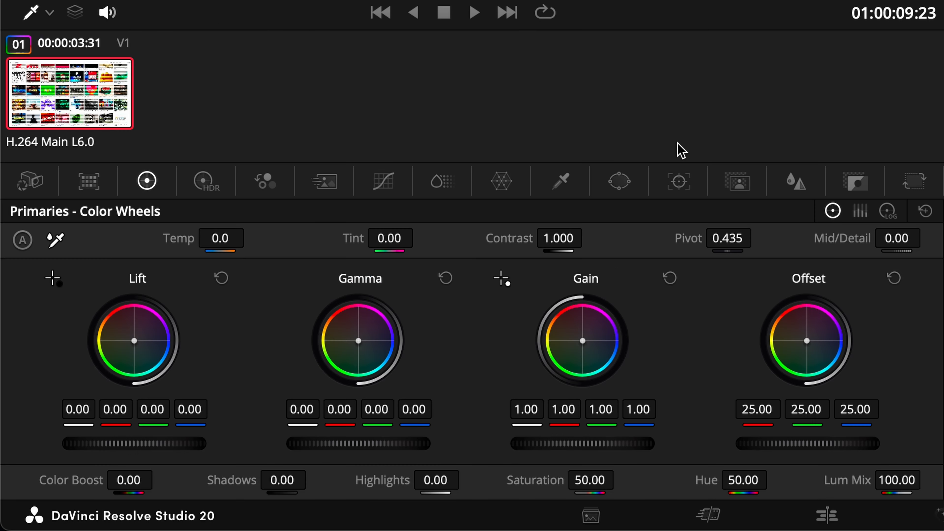
click(384, 181)
drag(680, 249, 686, 262)
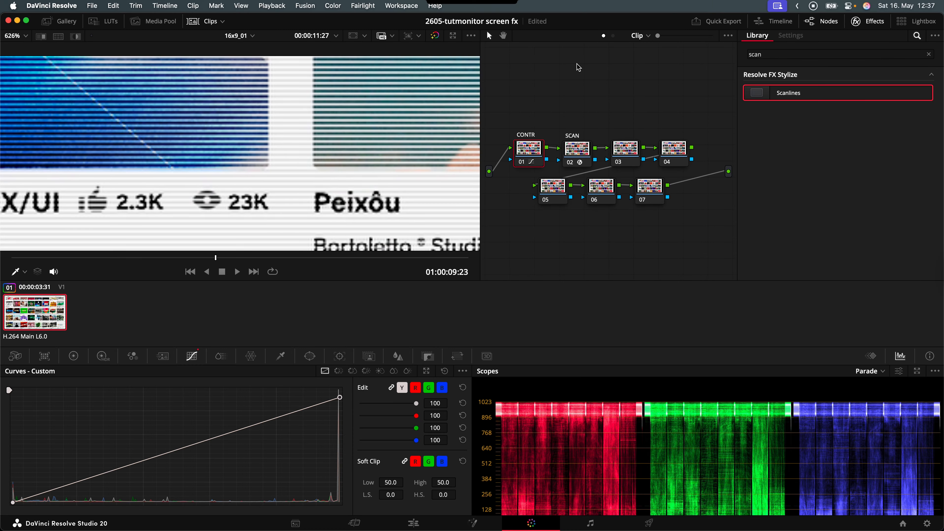
Review the composite types available for the Scanlines effect on the SCAN node, keeping Overlay
click(586, 155)
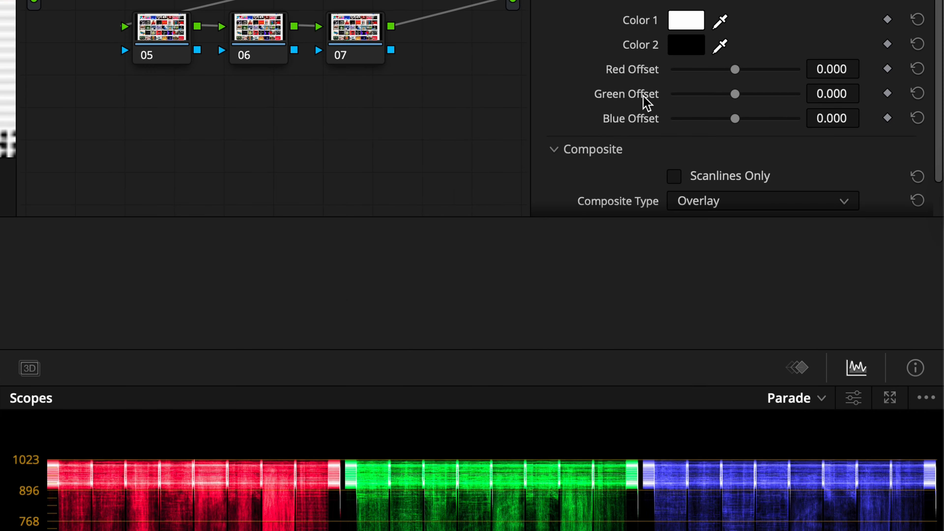
scroll(769, 259, down, 2)
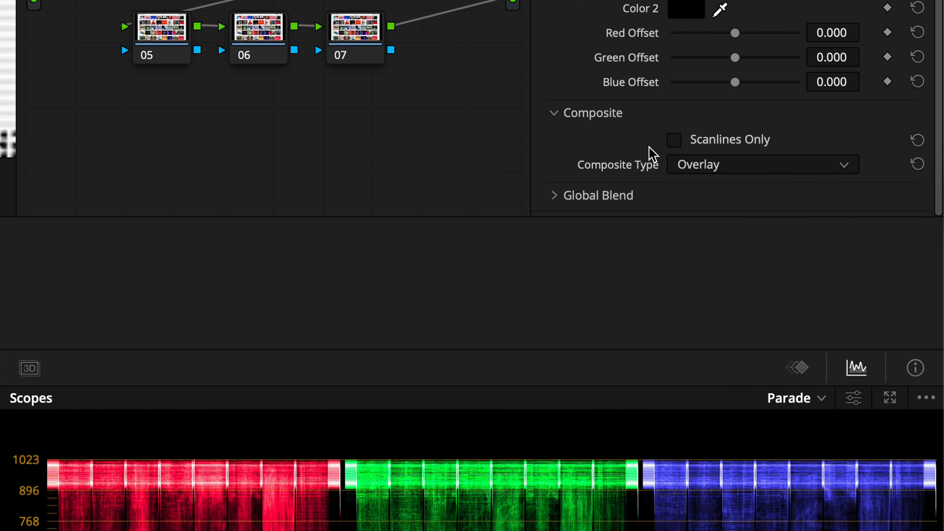
click(808, 256)
scroll(702, 320, down, 5)
scroll(702, 327, up, 5)
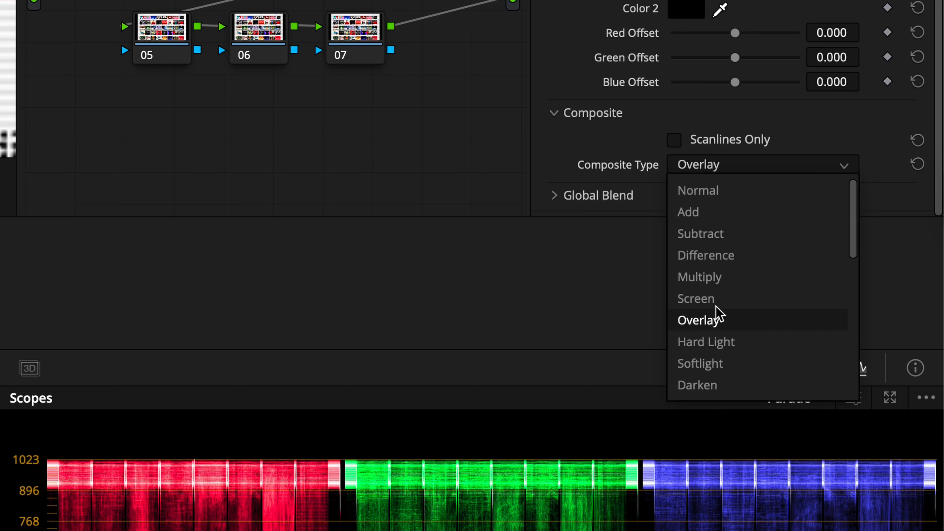
click(743, 320)
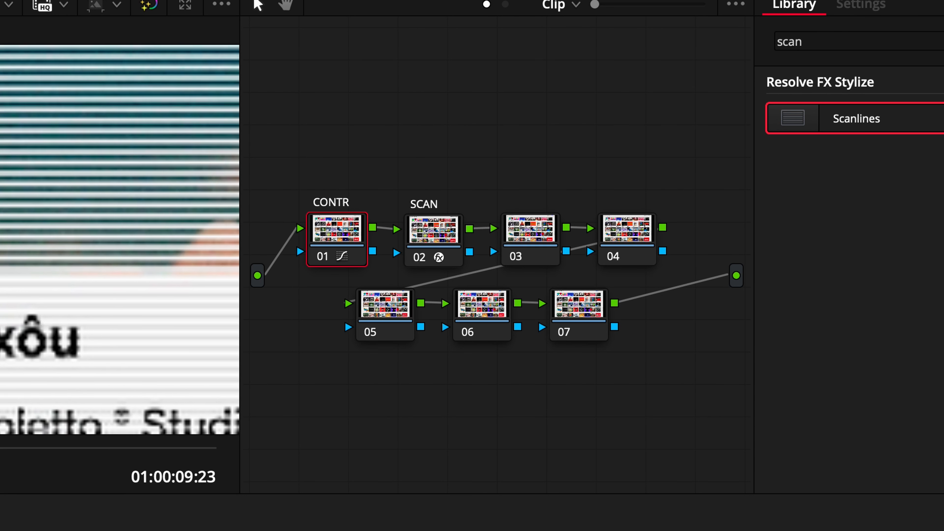
Find the Lens Distortion effect, apply it to the third node and check the image at full screen
click(547, 238)
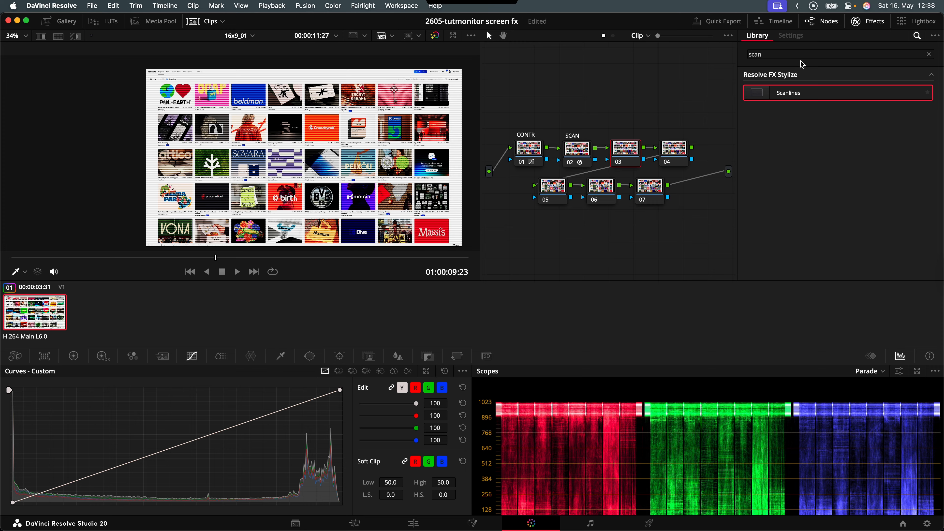
click(800, 53)
text(warp)
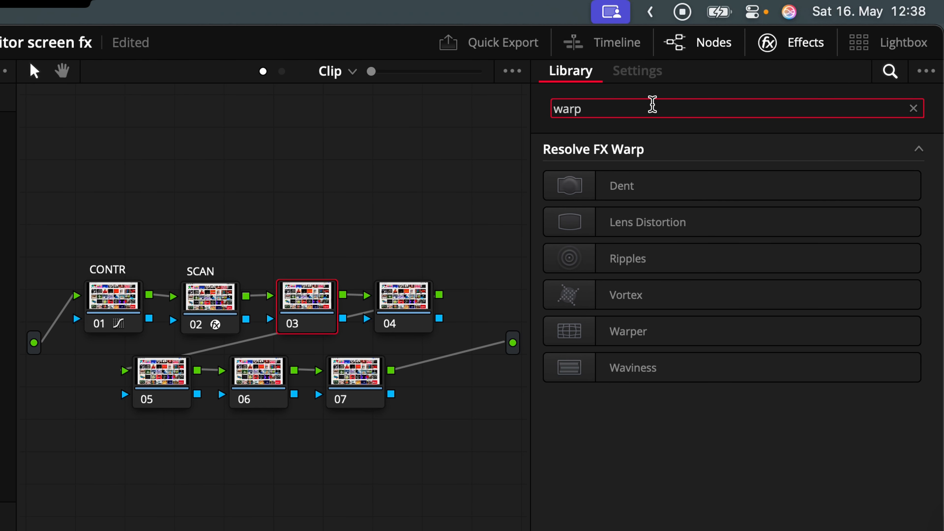
drag(648, 223, 302, 309)
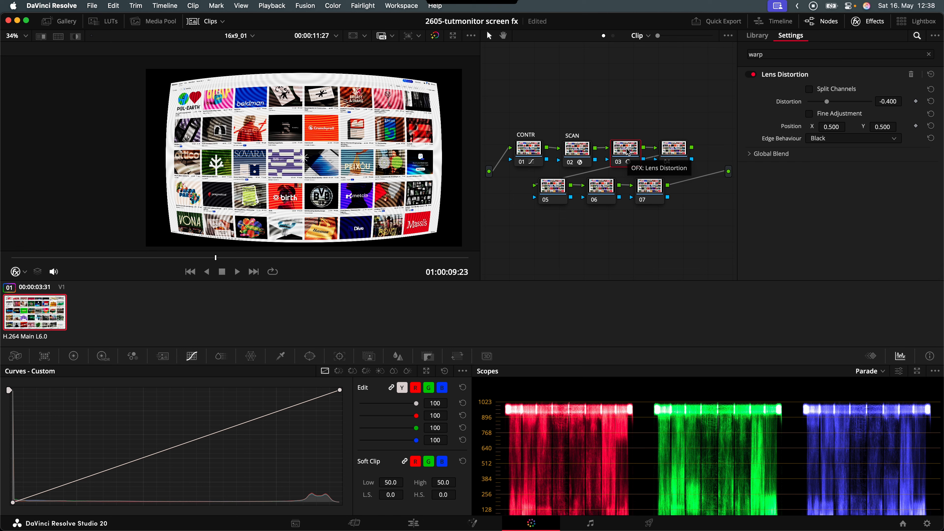
key(super+f)
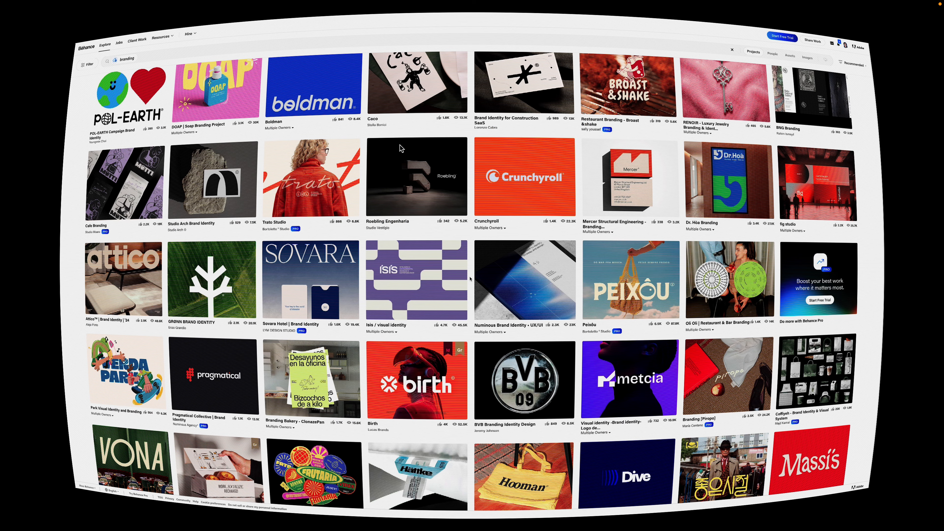
key(Escape)
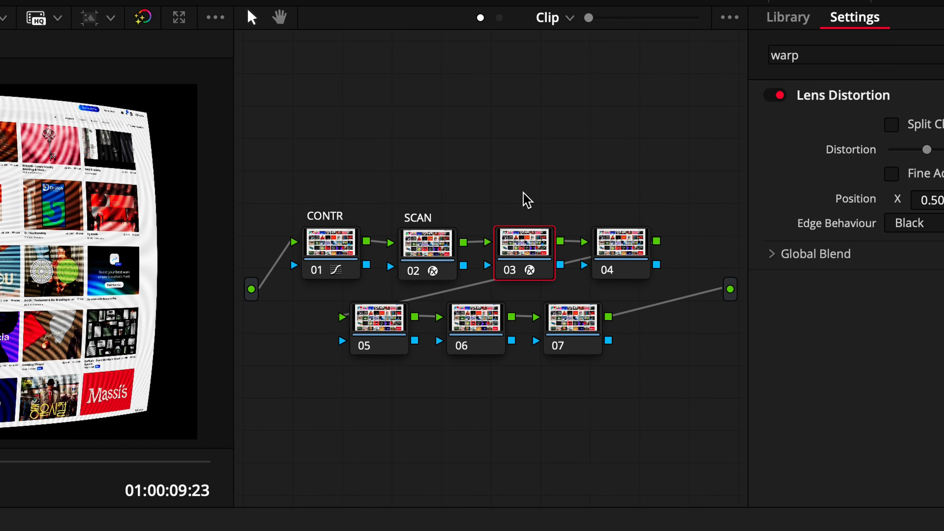
Label the third node WARP and preview the distorted image at full screen
text(WARP)
key(Return)
key(super+f)
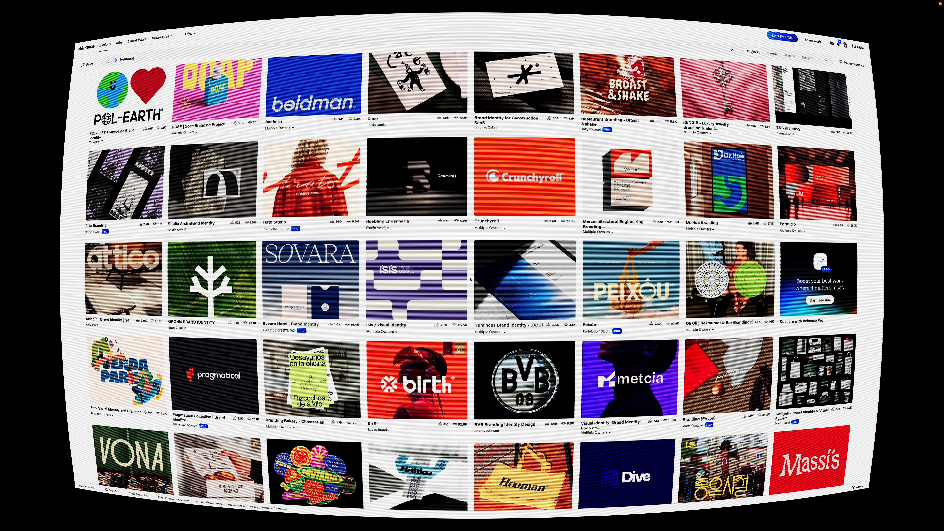
key(super+f)
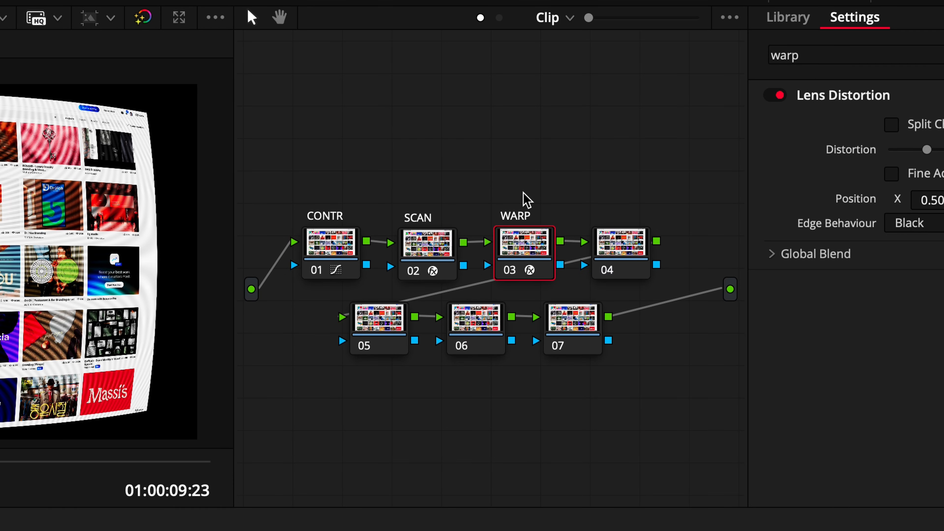
Find the Transform effect, apply it to the fourth node and label that node FORM
click(624, 250)
double_click(807, 55)
text(tran)
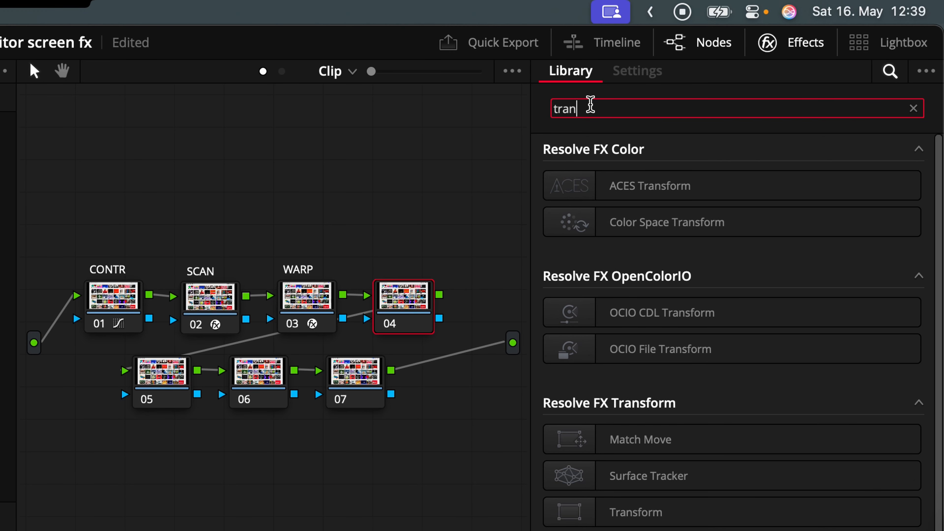
drag(632, 512, 401, 305)
double_click(401, 145)
text(FORM)
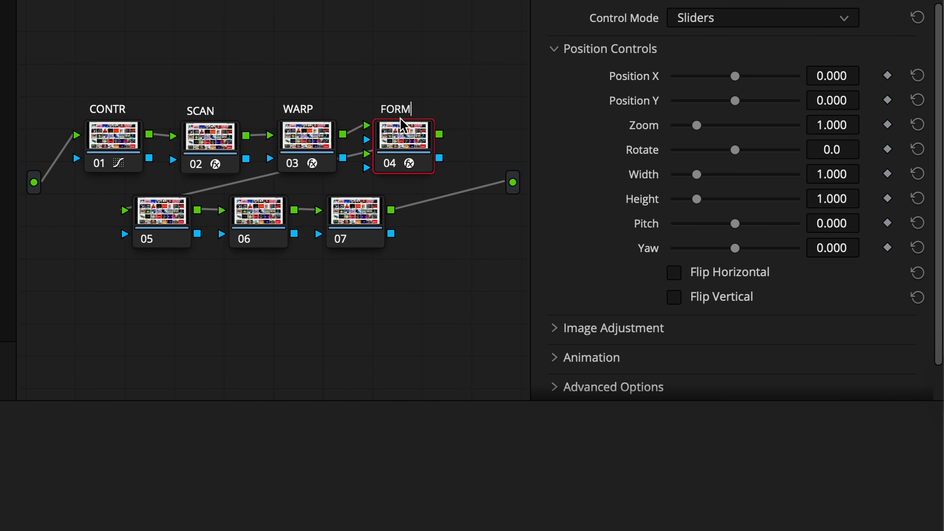
Strengthen the negative Lens Distortion on the WARP node and increase the FORM node's Transform zoom until the image fills the frame
key(Return)
drag(827, 287, 943, 291)
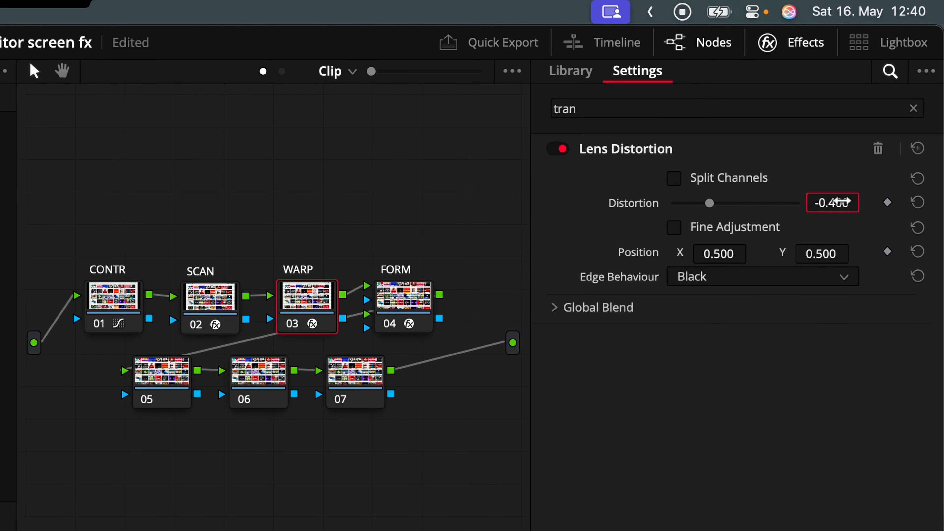
drag(893, 99, 667, 96)
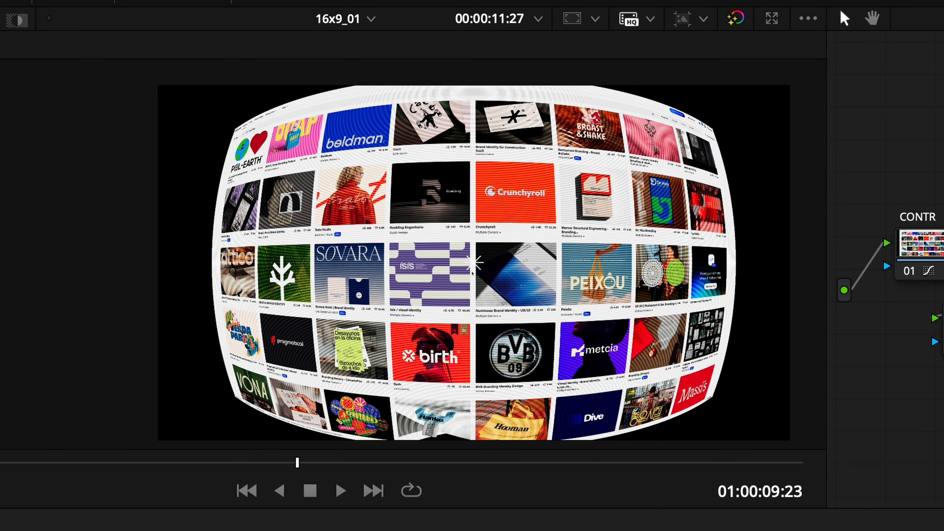
click(682, 151)
drag(881, 142, 941, 142)
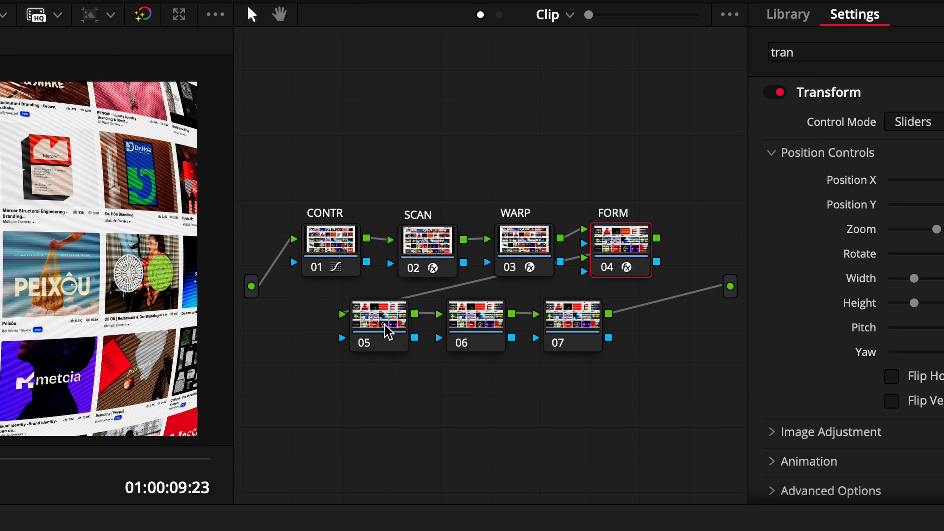
Find the Tilt-Shift Blur effect and apply it to the fifth node
click(556, 193)
click(757, 102)
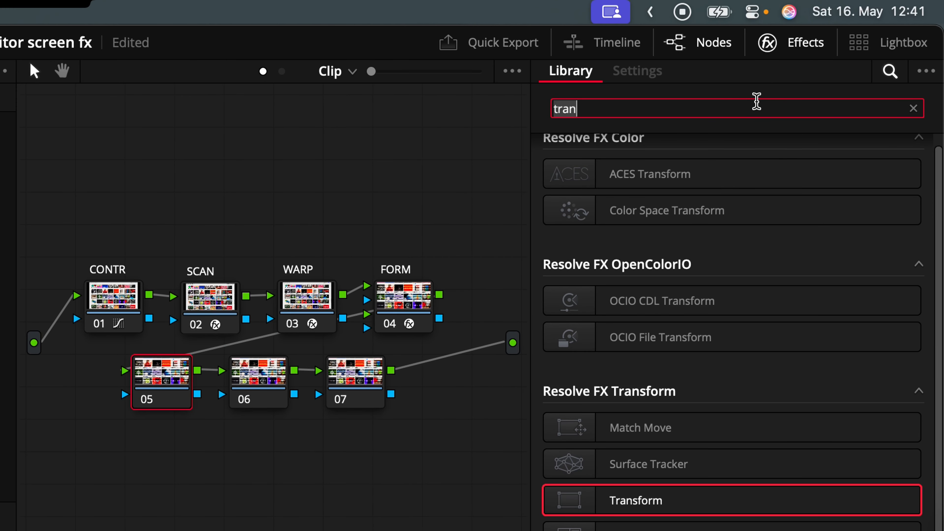
text(tilt)
drag(732, 186, 156, 389)
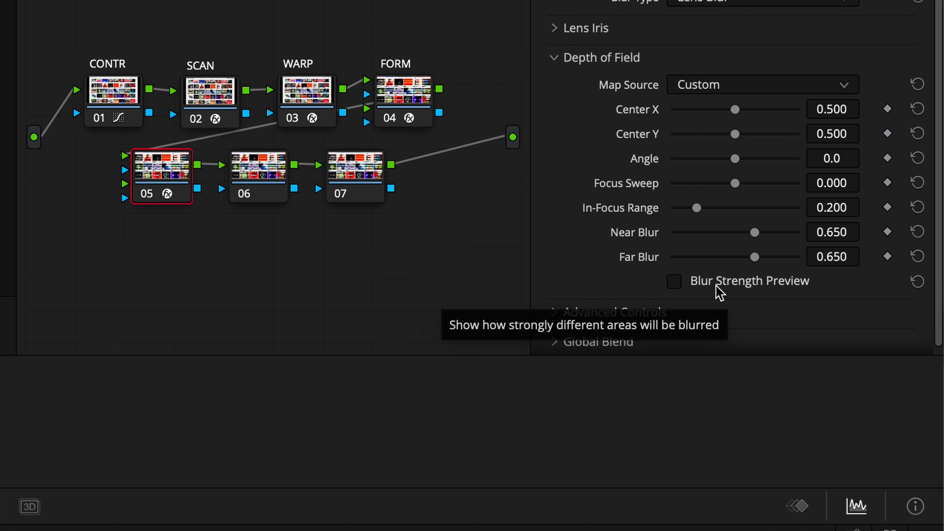
Set the Tilt-Shift Blur's In-Focus Range to about 0.412 using the Blur Strength Preview, leaving the preview off
click(717, 286)
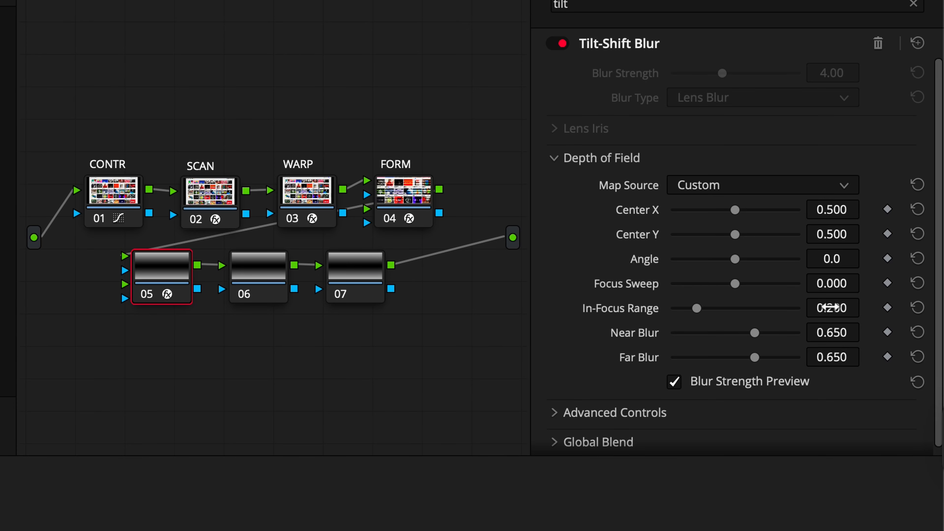
drag(887, 207, 889, 207)
drag(833, 309, 943, 313)
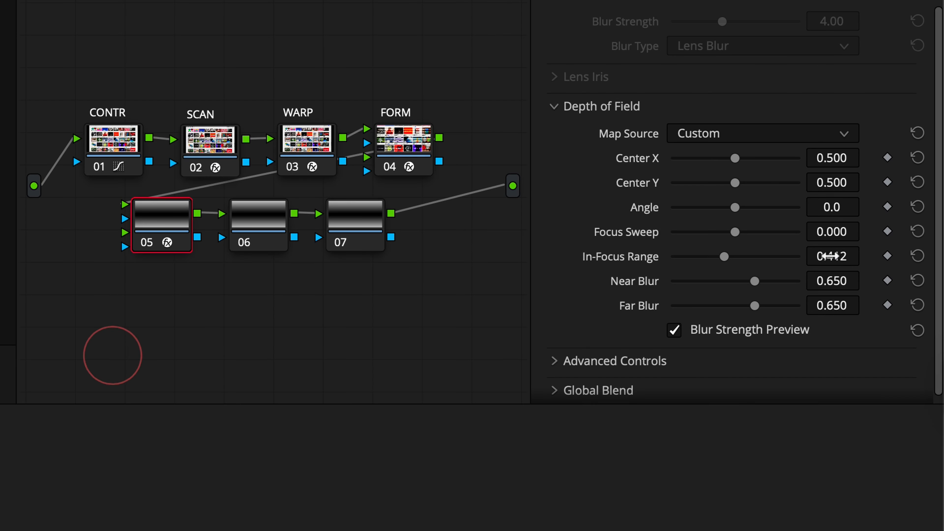
click(675, 330)
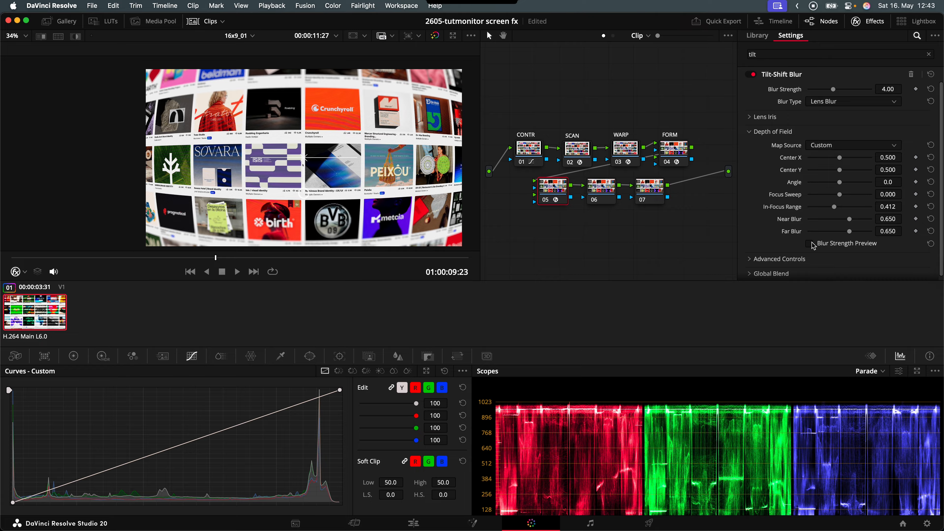
Examine the tilt-shift blur close up at the centre and lower edge of the image
scroll(243, 209, up, 3)
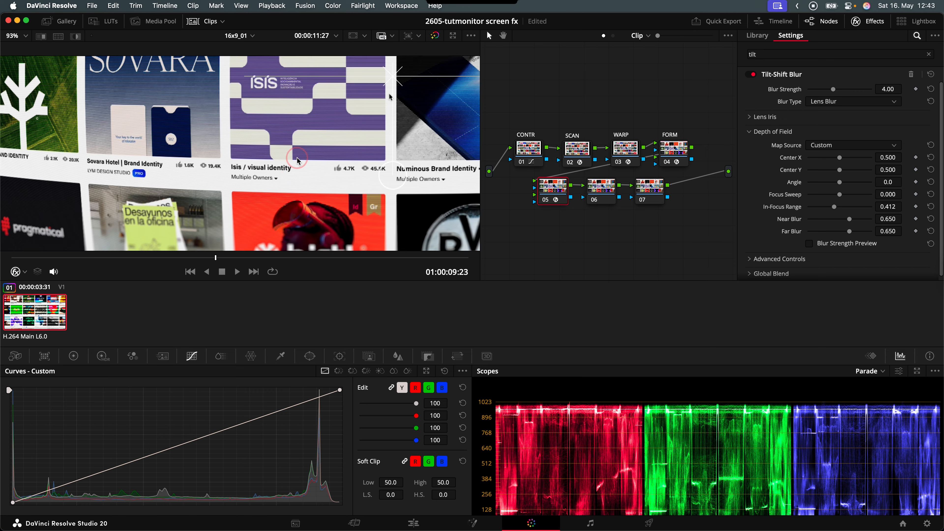
drag(336, 246, 325, 172)
scroll(93, 179, up, 3)
drag(87, 180, 291, 191)
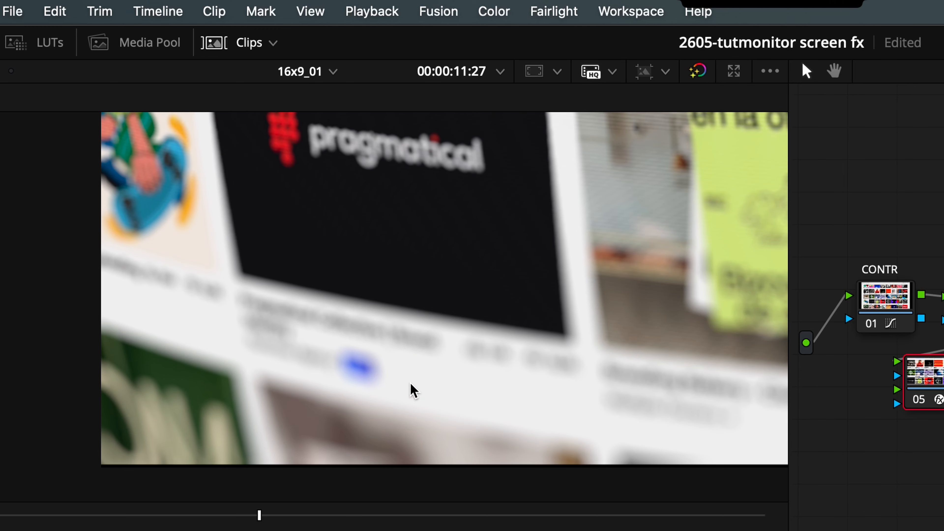
scroll(413, 383, down, 1)
drag(591, 353, 559, 371)
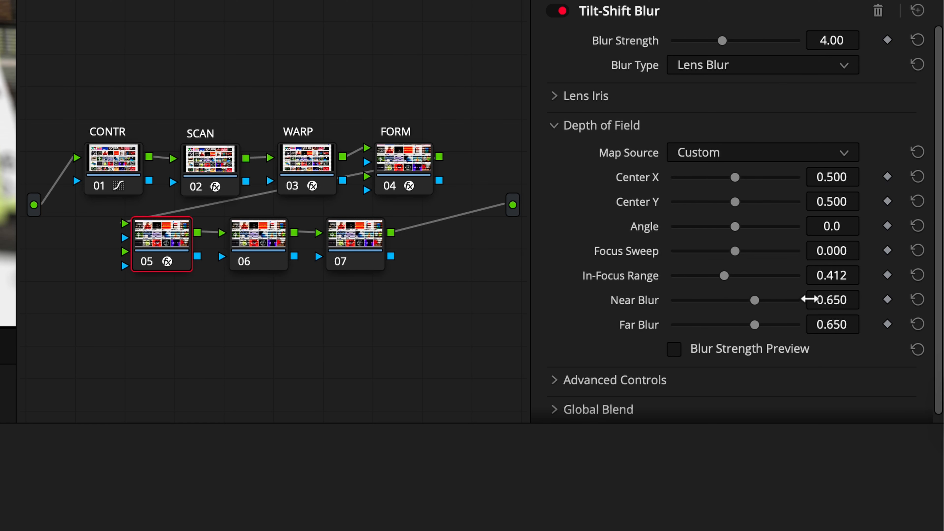
Set the Tilt-Shift Blur's Near Blur and Far Blur to 0.7 and check the blurred upper edge and full image
drag(891, 218, 468, 265)
mouse_move(790, 504)
mouse_down()
mouse_move(766, 504)
mouse_move(776, 499)
mouse_up()
text(0.7)
key(Return)
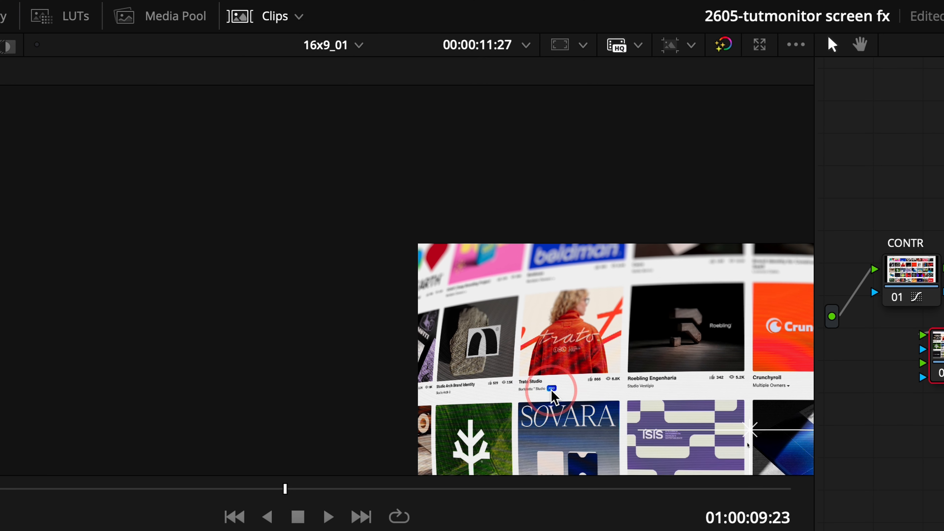
drag(552, 390, 519, 395)
click(847, 296)
double_click(829, 324)
text(0.700)
click(568, 333)
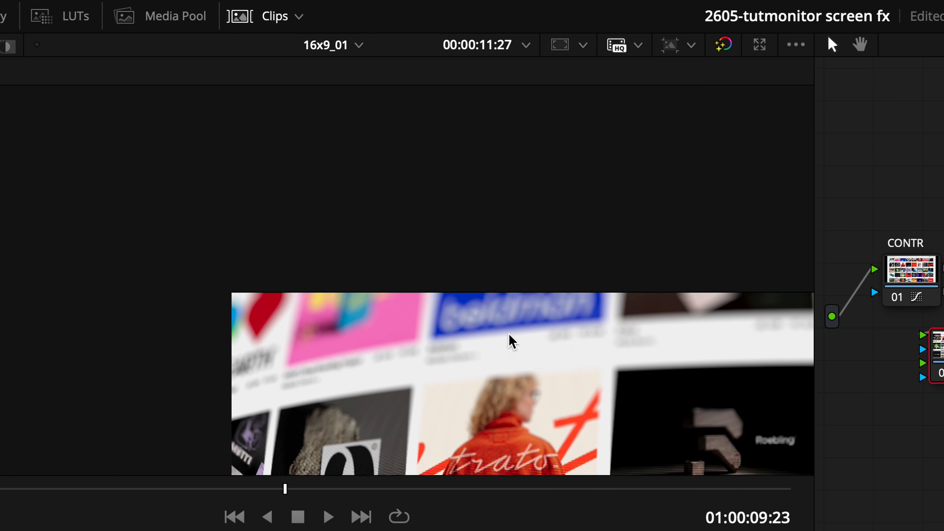
scroll(523, 337, up, 3)
drag(524, 338, 509, 305)
key(super+f)
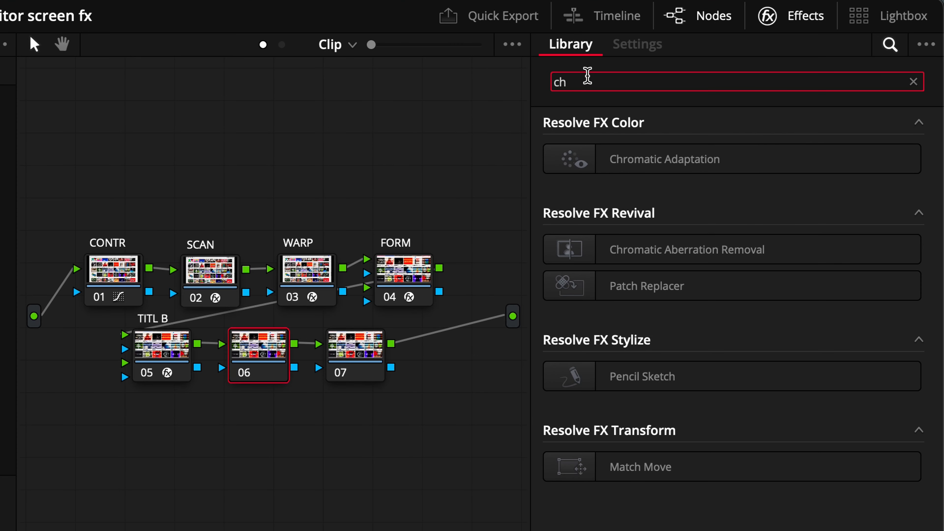
Apply the Chromatic Aberration Removal effect to the sixth node and shift its Red / Cyan Scale to create colour fringing
text(rom)
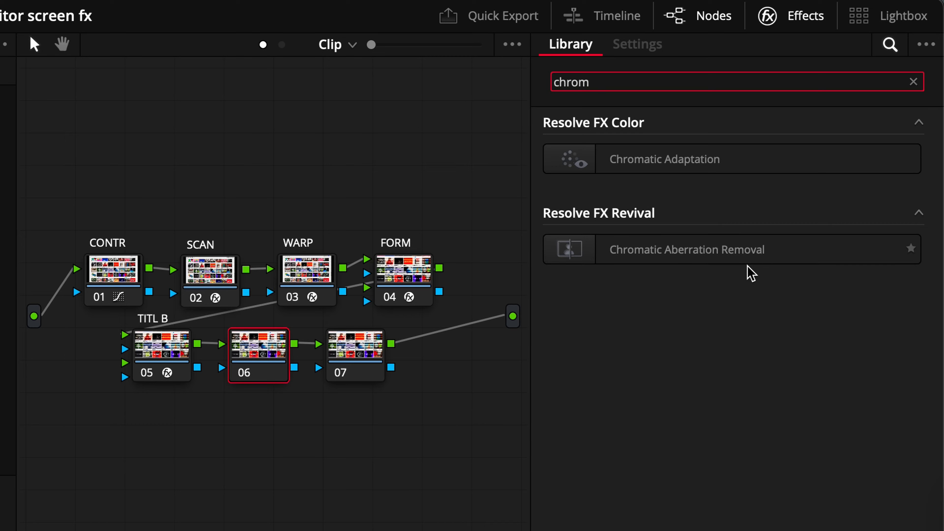
drag(797, 254, 258, 354)
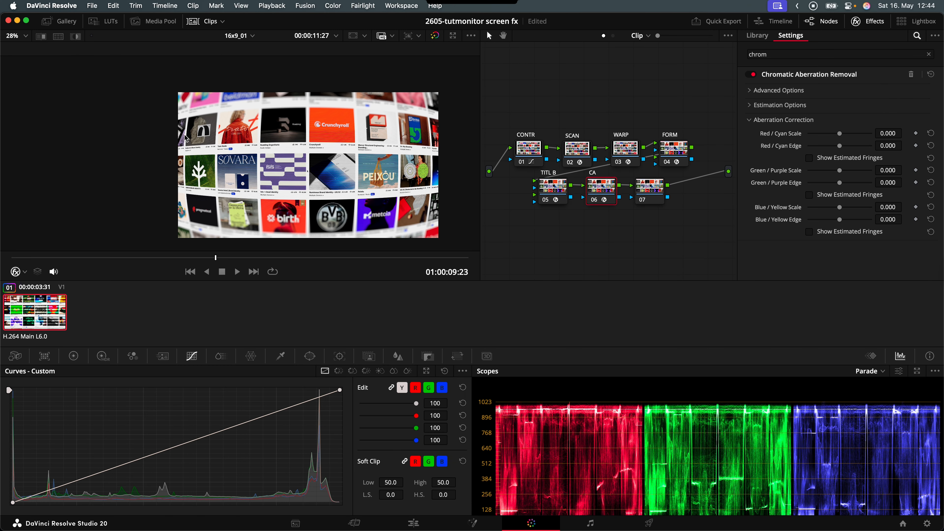
scroll(212, 140, up, 5)
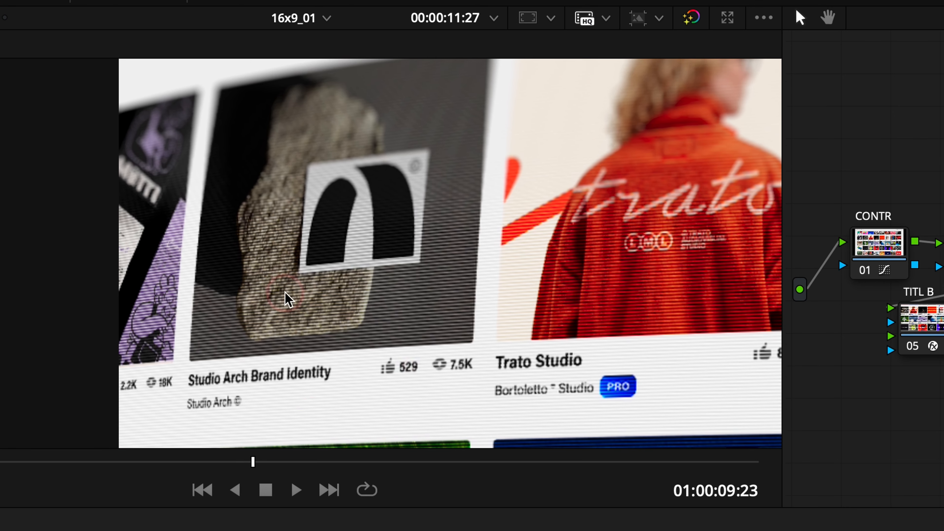
drag(265, 390, 331, 235)
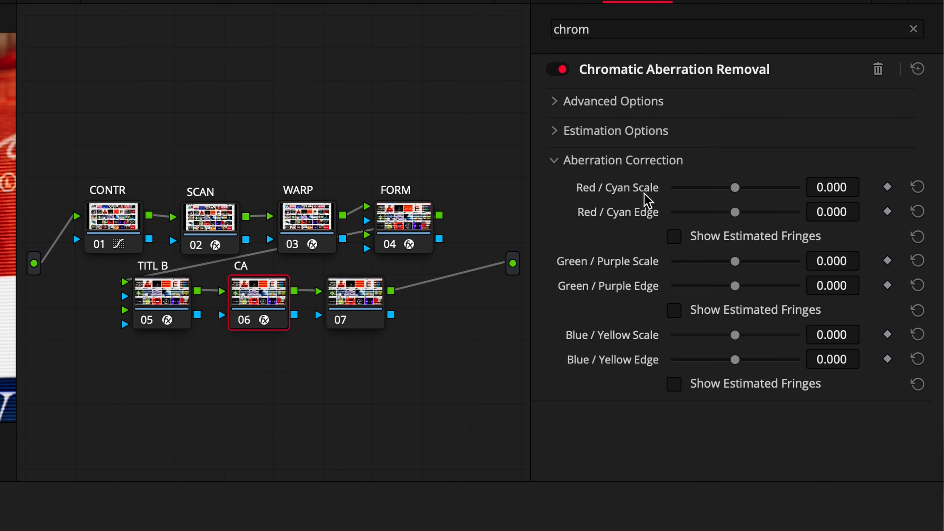
drag(837, 186, 796, 424)
drag(832, 187, 859, 187)
drag(293, 192, 300, 196)
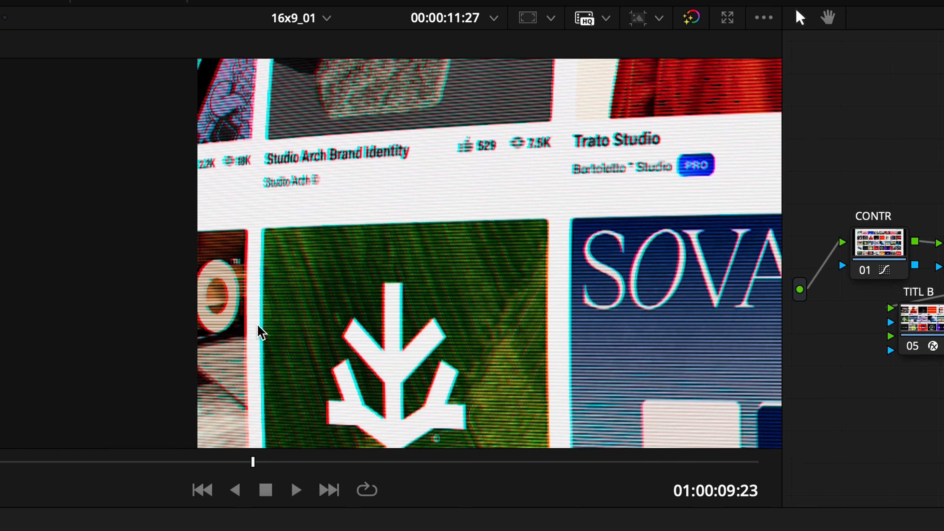
Examine the colour fringing close up at the image's left side, centre and blurred lower edge
scroll(461, 351, up, 4)
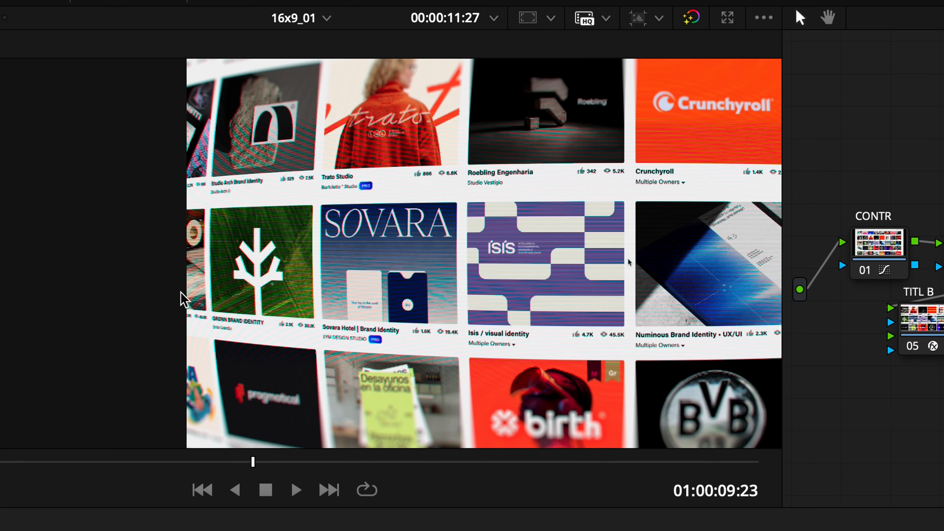
scroll(641, 283, up, 8)
click(194, 326)
drag(194, 326, 250, 67)
drag(331, 241, 359, 139)
drag(335, 194, 390, 397)
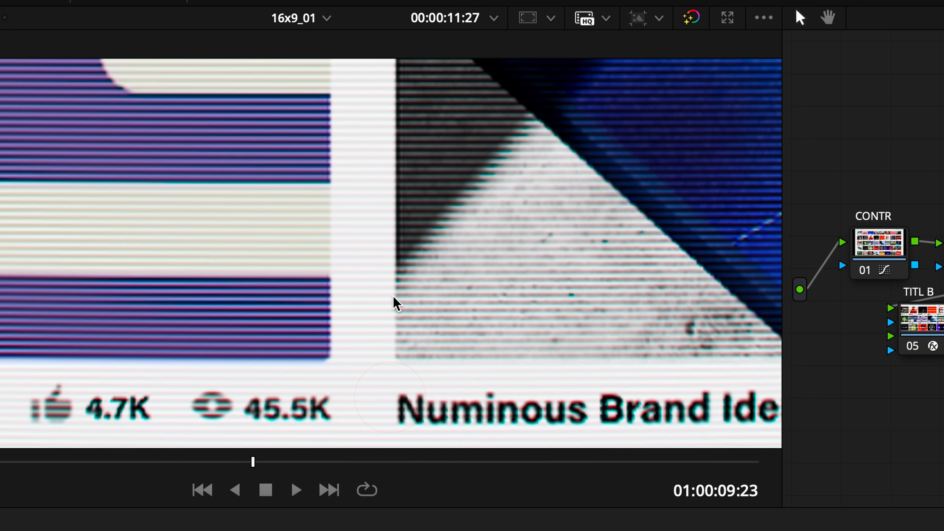
key(shift+z)
scroll(461, 320, up, 3)
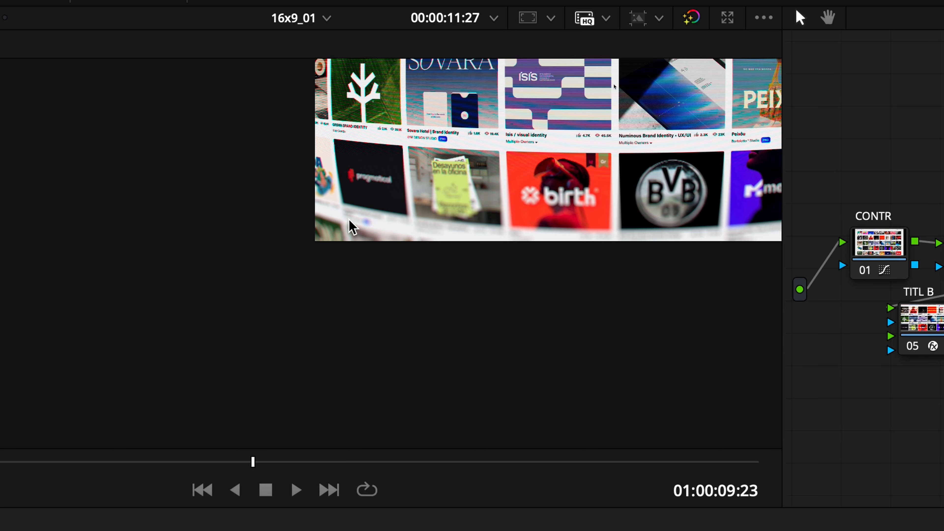
scroll(348, 239, up, 6)
scroll(392, 319, up, 4)
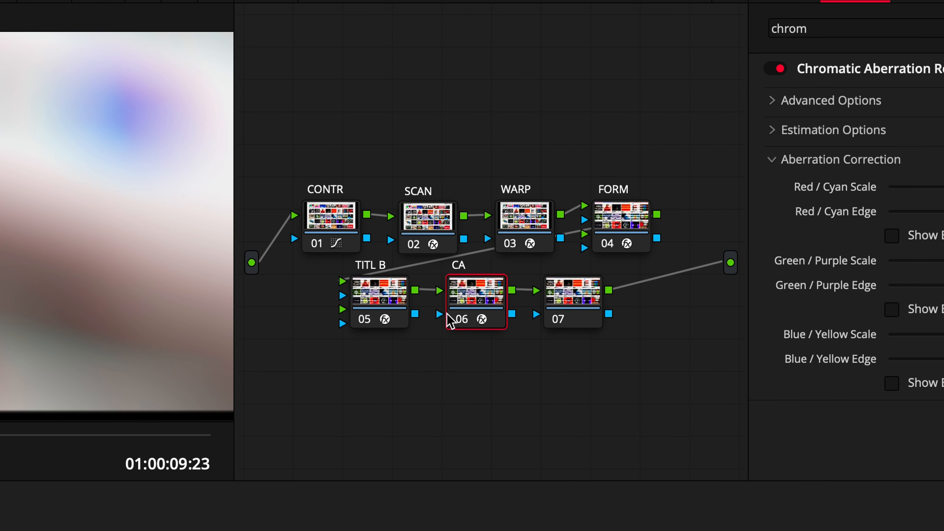
Compare the blurred lower edge with the CA node disabled and enabled
click(461, 321)
click(460, 323)
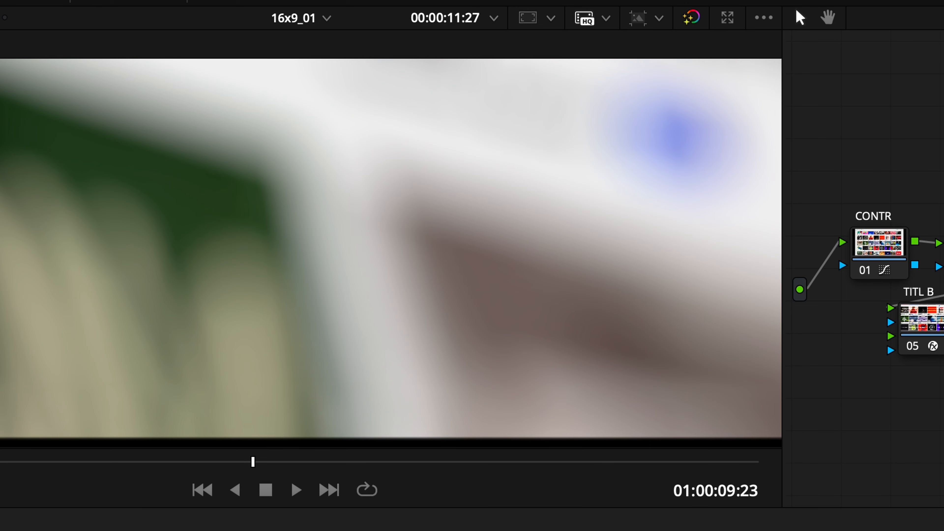
scroll(293, 290, down, 6)
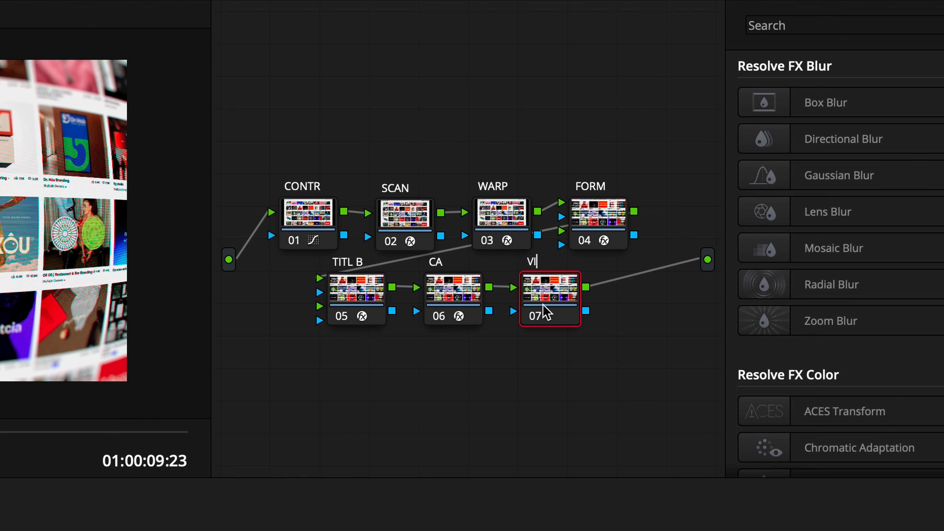
Label the seventh node VIGNETTE and search the effects library for a vignette effect
text(GNETTE)
click(782, 25)
text(vignet)
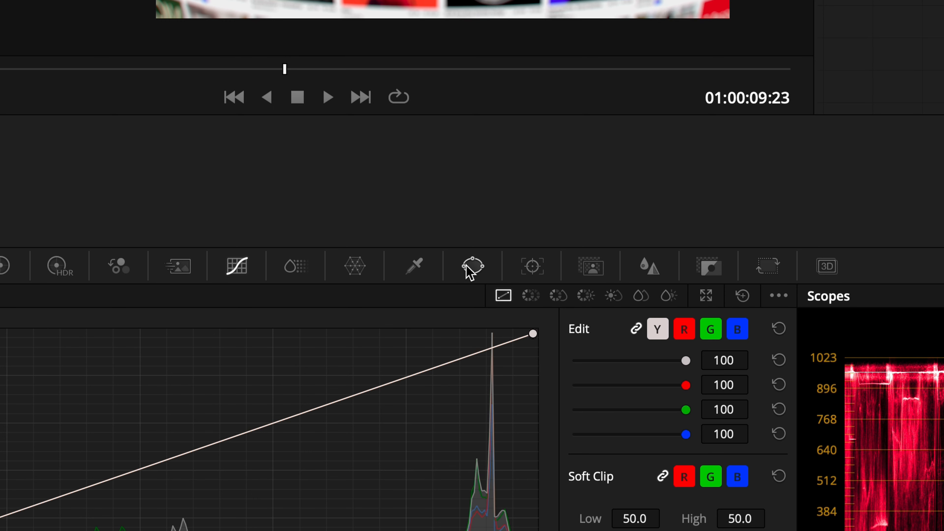
Add a circular power window to the VIGNETTE node, highlight its area and widen its softness to about 36
click(477, 270)
click(45, 338)
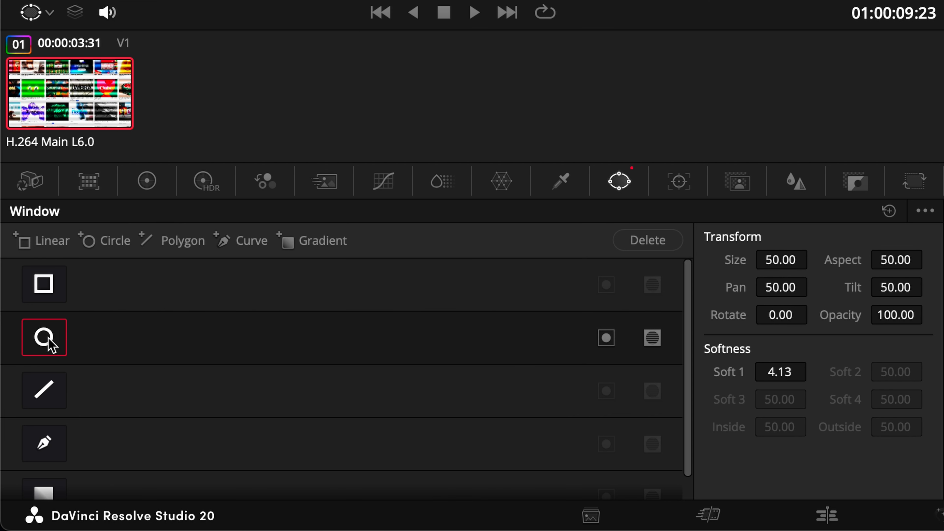
key(shift+h)
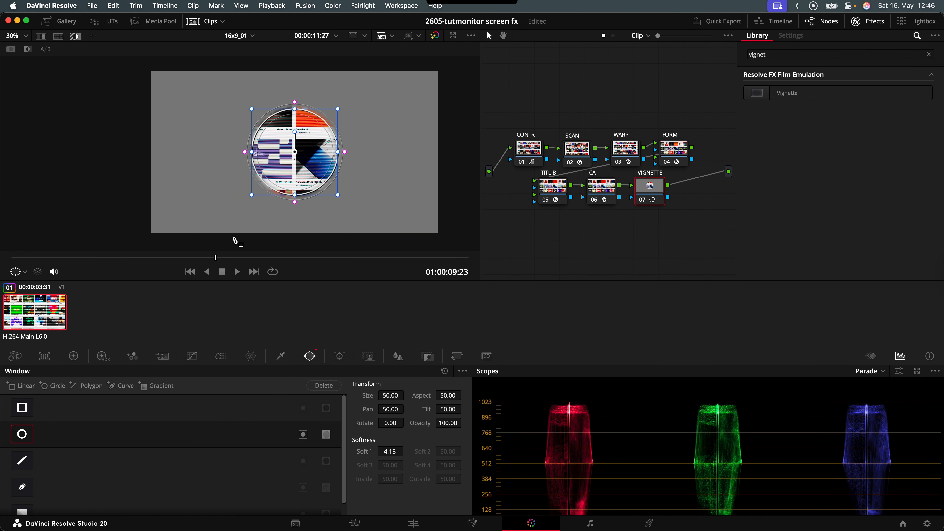
drag(303, 205, 294, 238)
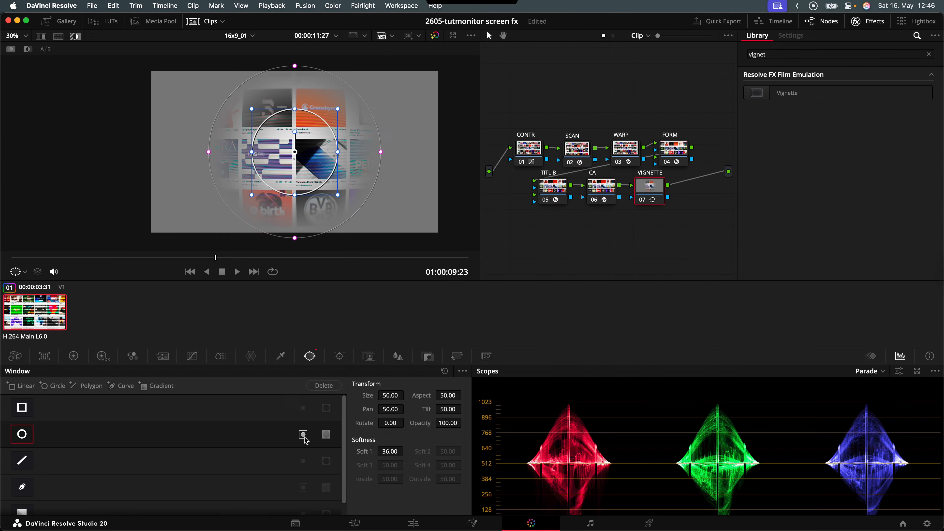
Invert the circular window and stretch it into a frame-wide ellipse with size about 63.37, aspect 69.92 and softness 23.18
click(475, 342)
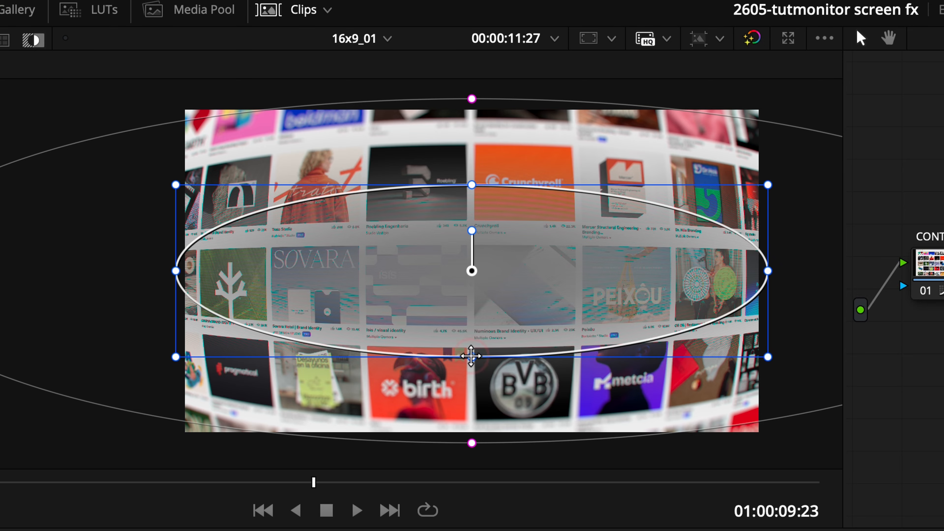
drag(472, 358, 477, 449)
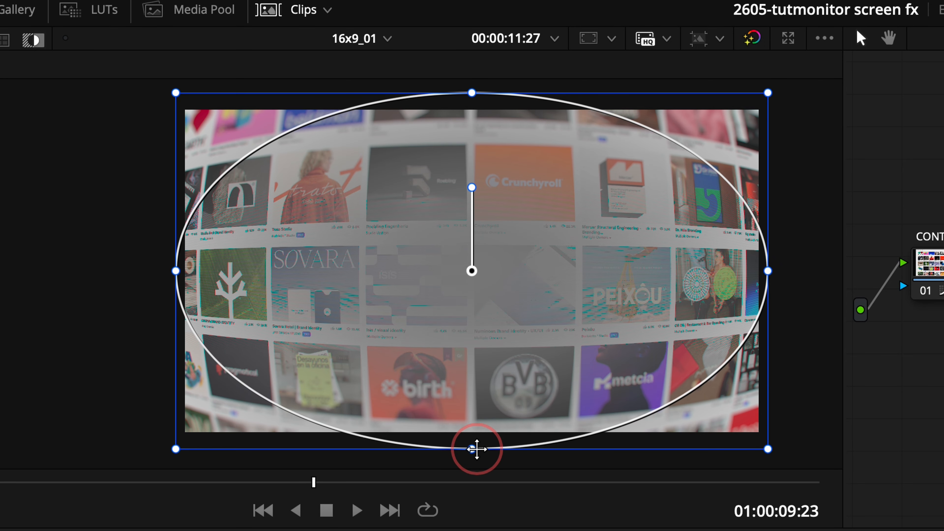
scroll(23, 256, left, 5)
drag(34, 241, 138, 242)
drag(659, 274, 451, 320)
Turn off the on-screen window controls and the highlight view to show the plain image
click(33, 281)
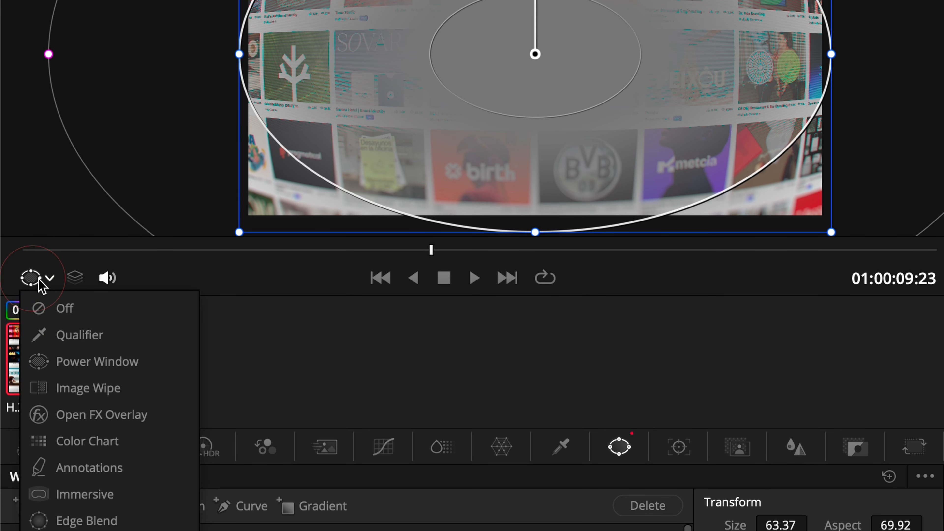
click(69, 310)
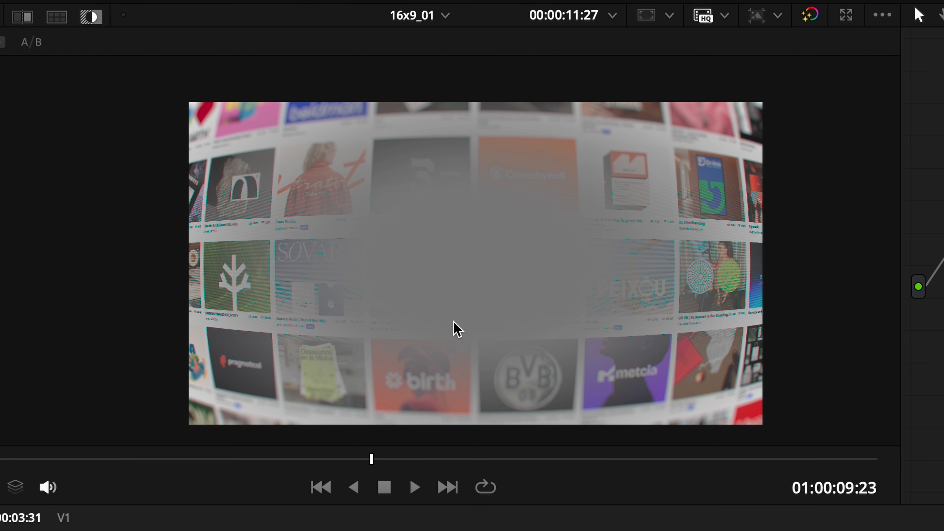
drag(515, 117, 562, 114)
key(shift+h)
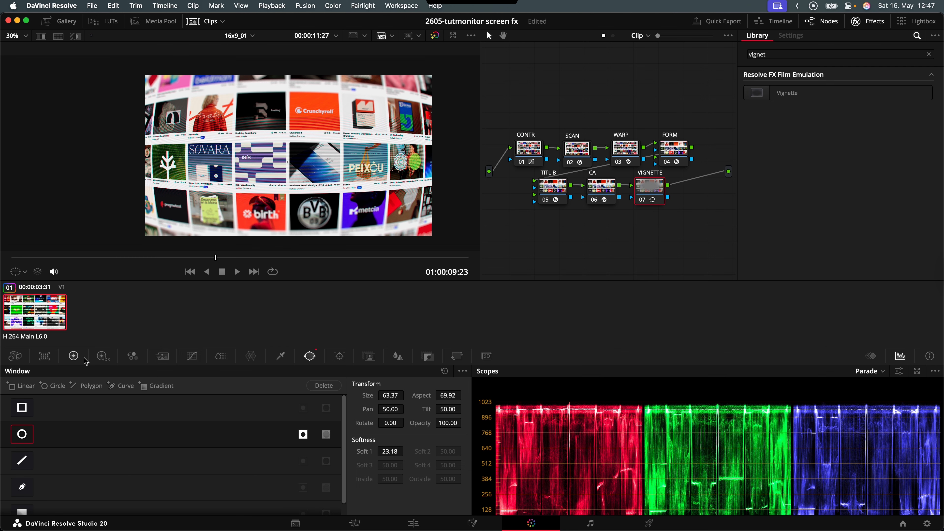
Try darkening the VIGNETTE node's edges by lowering the Offset to -26.75, compare with the node off, and reset the Offset
click(74, 356)
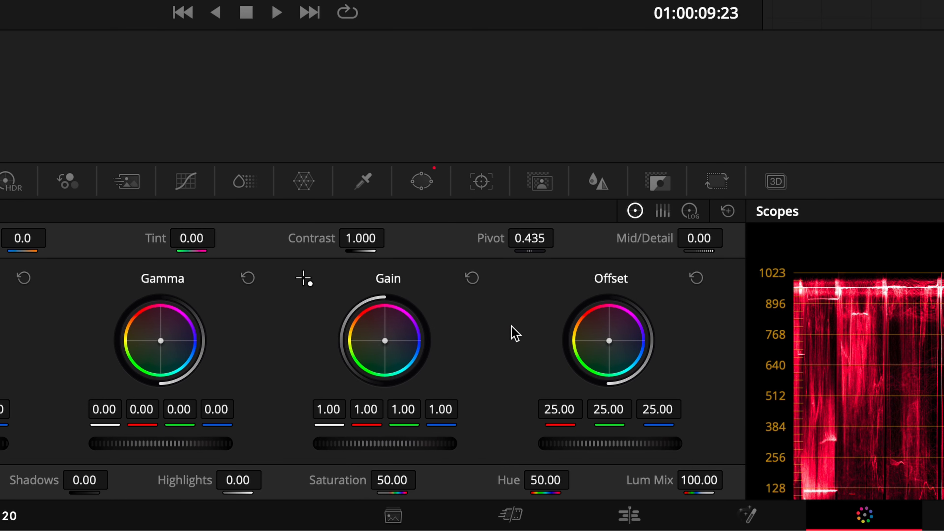
drag(626, 447, 53, 397)
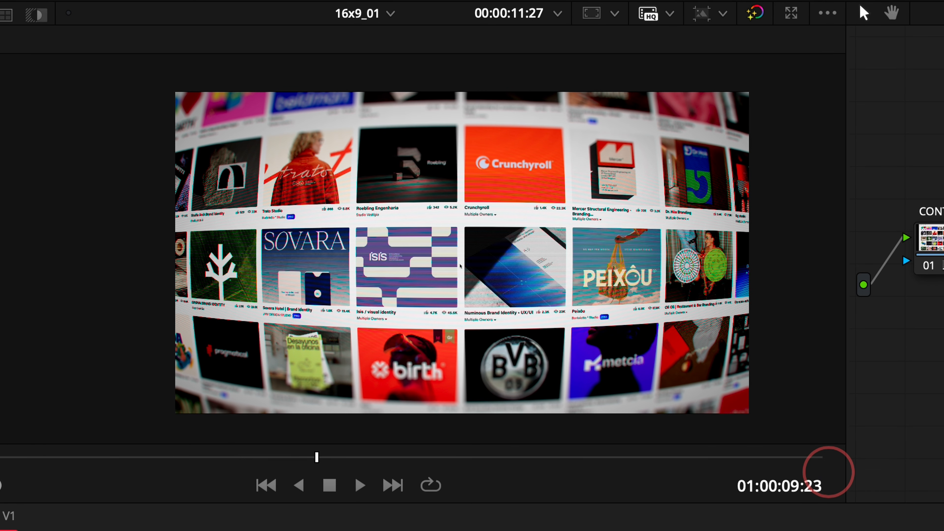
drag(829, 472, 827, 474)
key(super+d)
key(super+d)
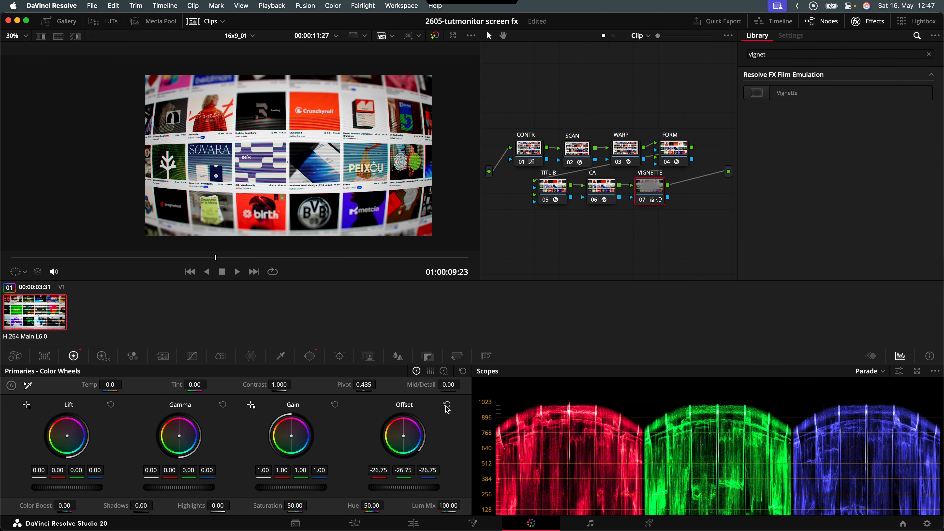
click(447, 406)
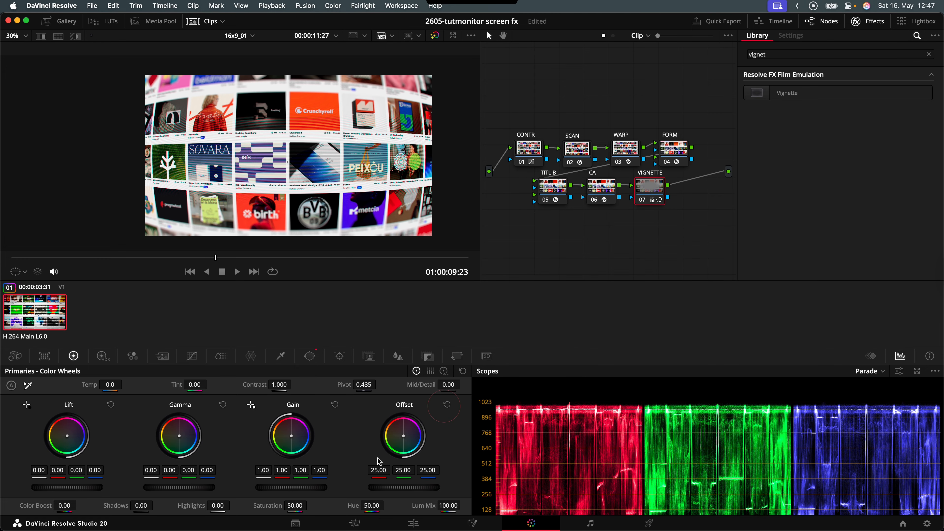
Lower the VIGNETTE node's Gain to 0.19 to darken the frame edges, and compare with the node turned off and on
drag(307, 490, 156, 461)
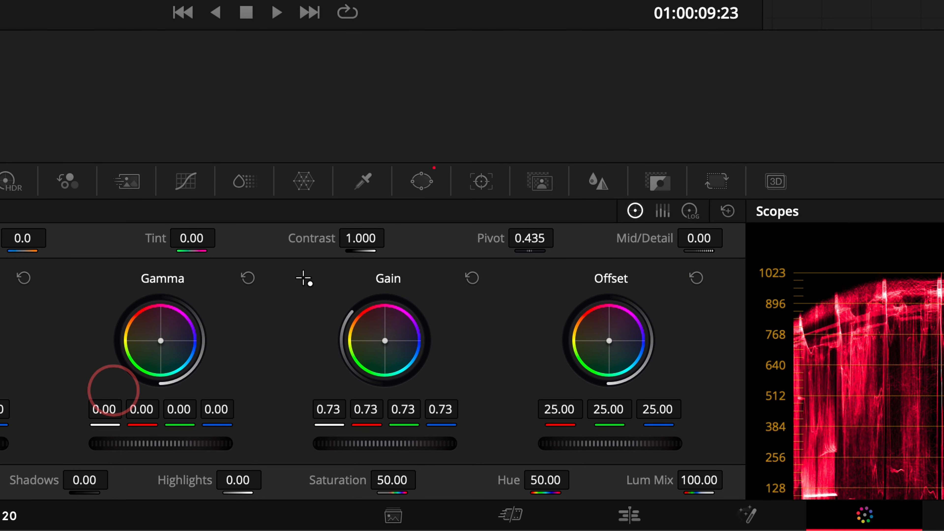
drag(113, 390, 705, 493)
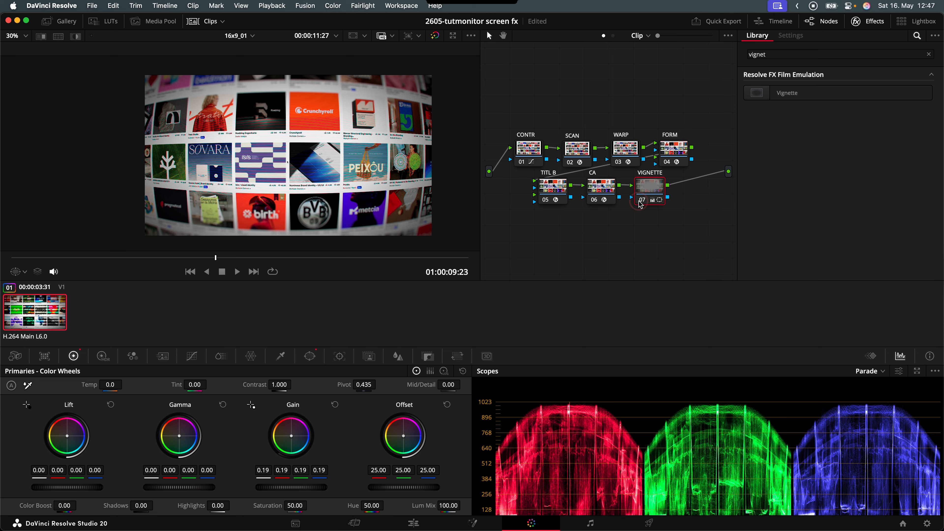
click(641, 201)
click(641, 201)
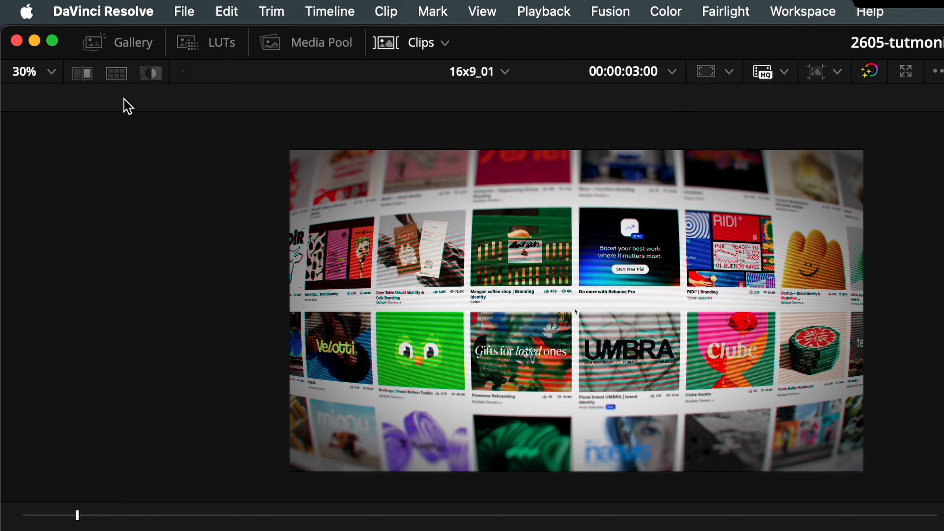
Grab a still of the finished grade into the gallery's PowerGrade album and label it SCREEN REC
click(64, 21)
right_click(240, 154)
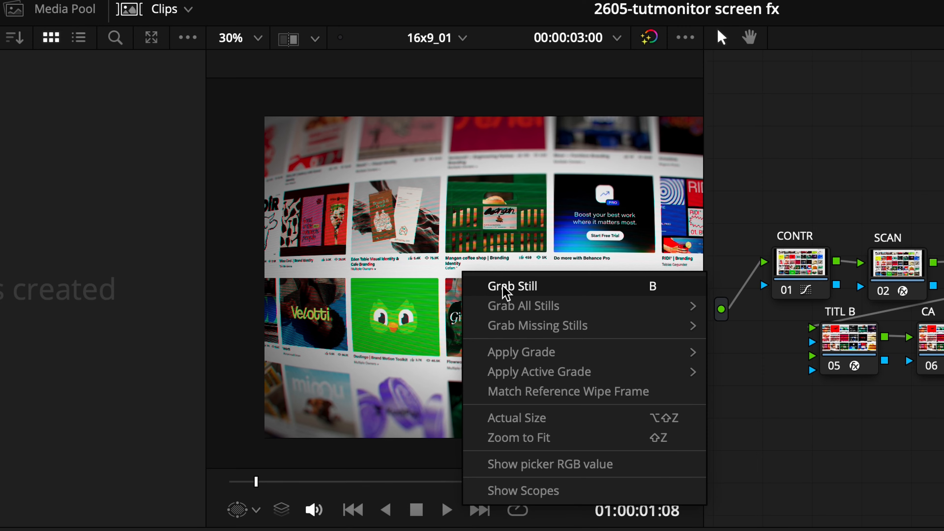
click(512, 286)
right_click(184, 144)
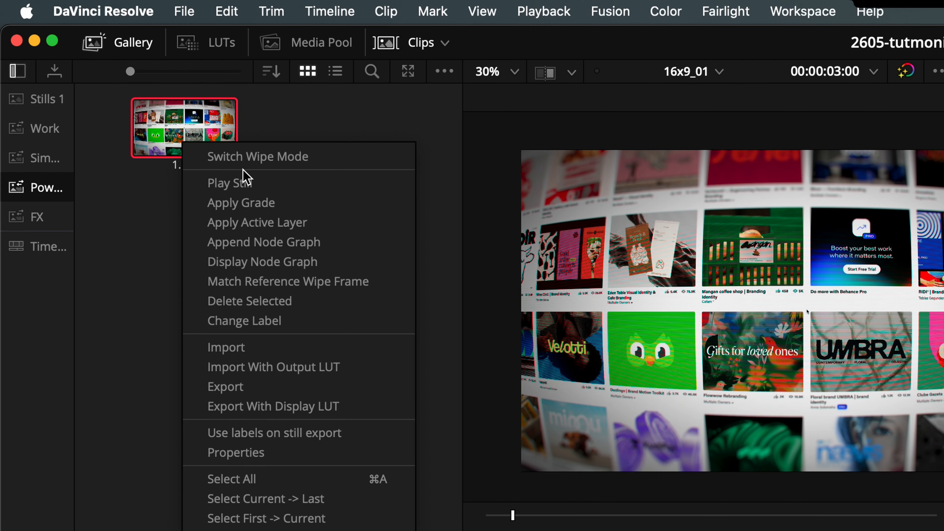
click(319, 326)
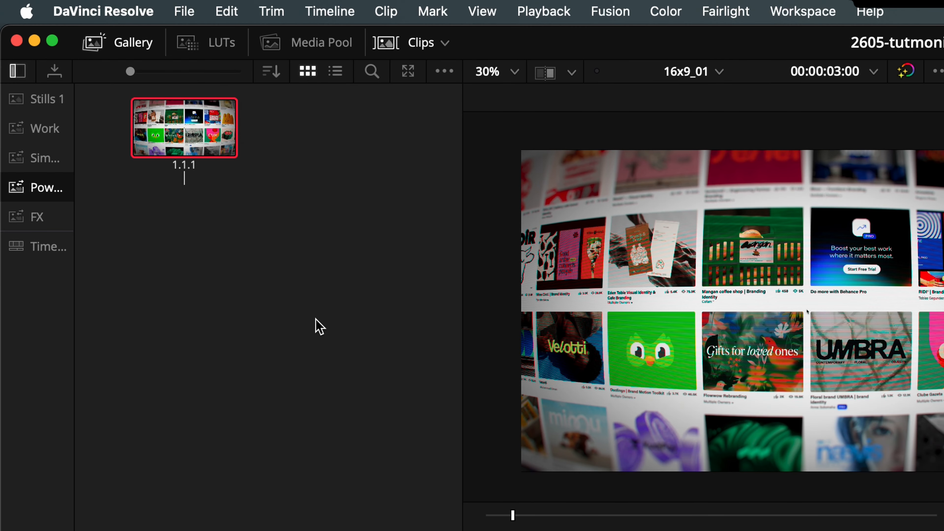
text(SCREEN REC)
click(372, 350)
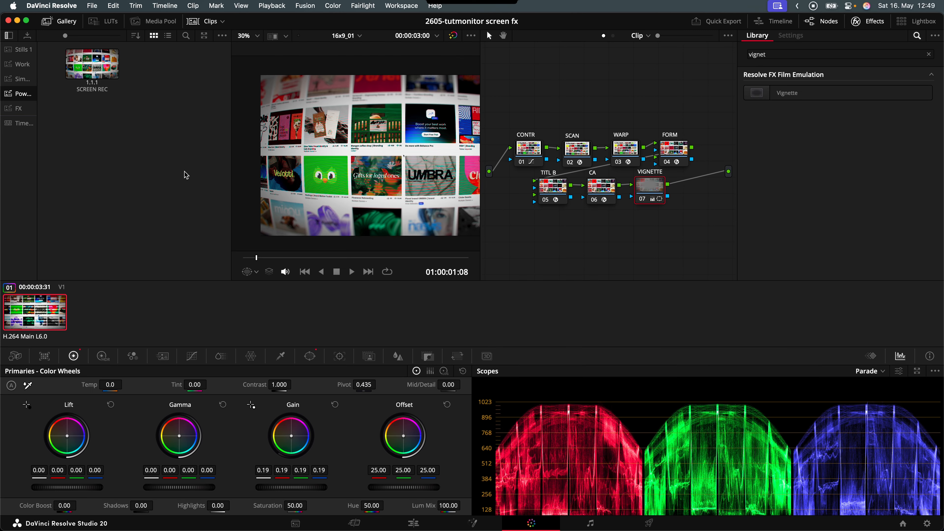
Delete all the effect nodes from the clip's node graph and return to the Edit page
drag(503, 103, 699, 244)
key(Delete)
click(481, 516)
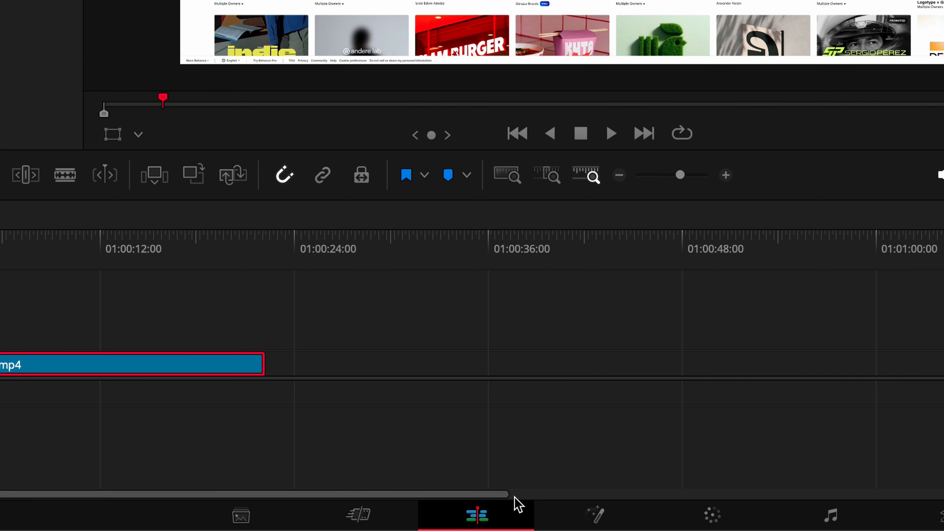
Split the screen recording on V1 into four pieces, cutting at about 4, 8 and 14 seconds
click(161, 393)
key(super+b)
click(37, 245)
key(super+b)
click(134, 255)
key(super+b)
drag(301, 422, 119, 458)
drag(240, 393, 240, 392)
click(513, 320)
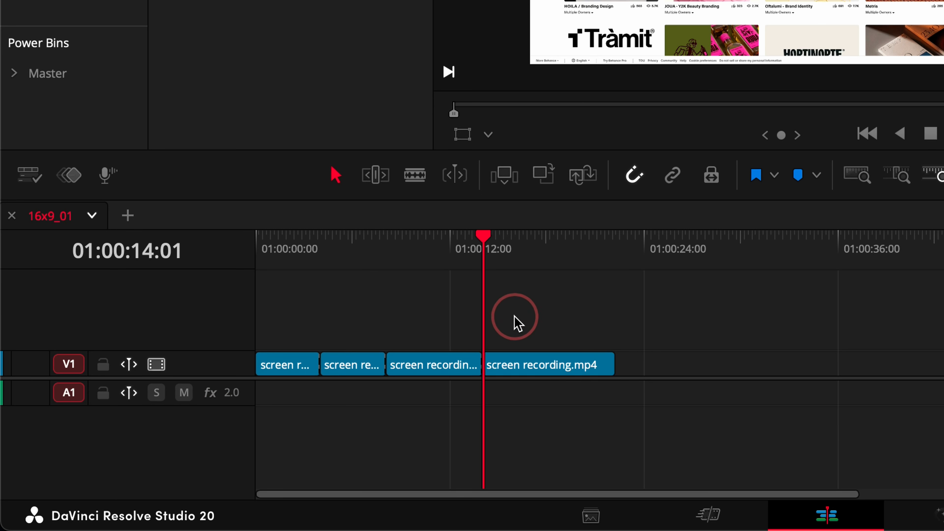
Find the Adjustment Clip effect and place it on track V2 above the screen recording, spanning all four pieces
click(295, 42)
click(359, 72)
text(adjust)
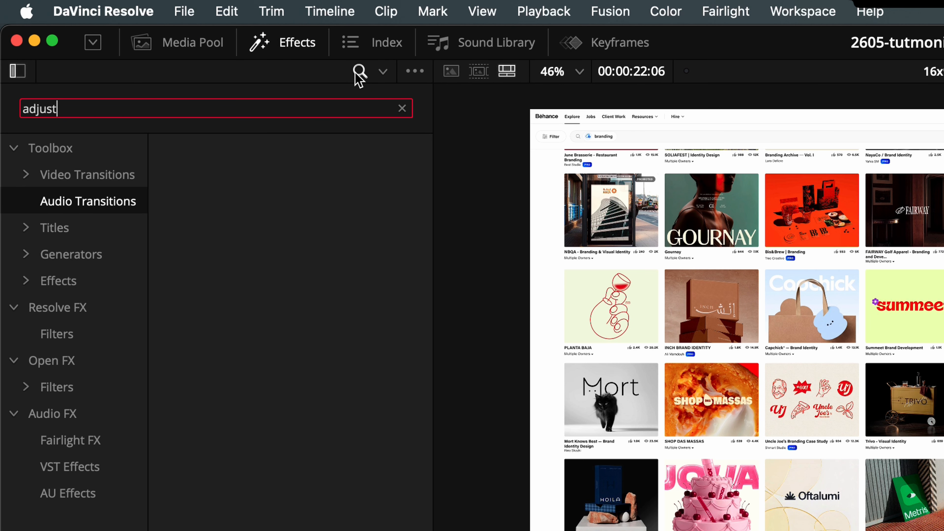
drag(238, 188, 388, 342)
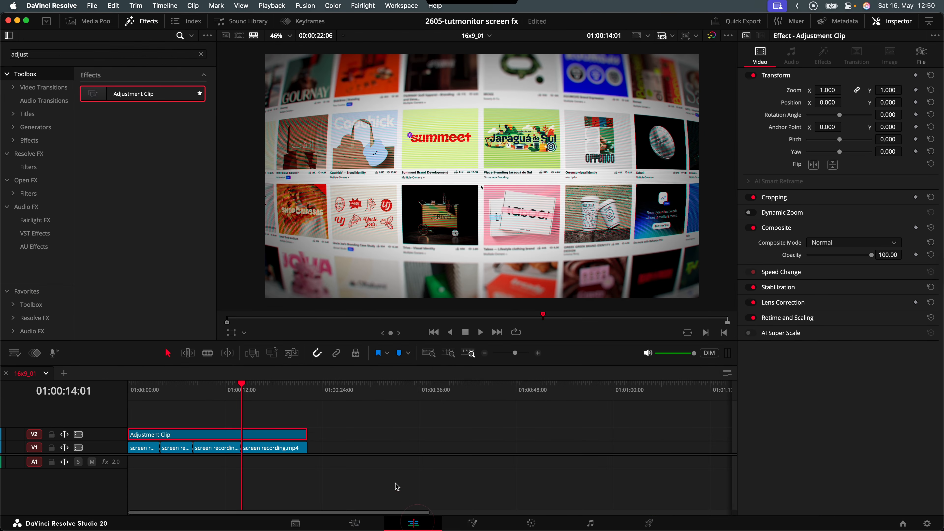
Set the Zoom of the third screen recording piece to 1.850 on both axes
click(222, 388)
click(223, 451)
drag(827, 90, 866, 90)
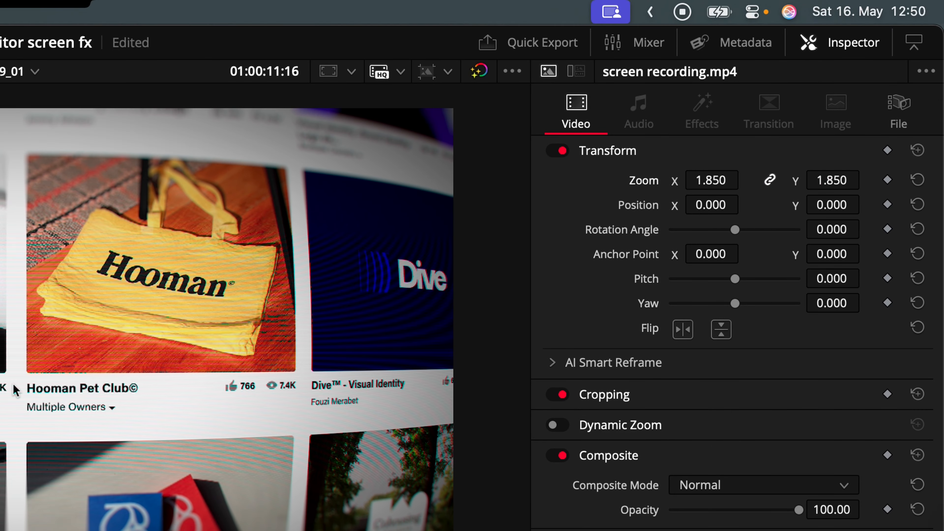